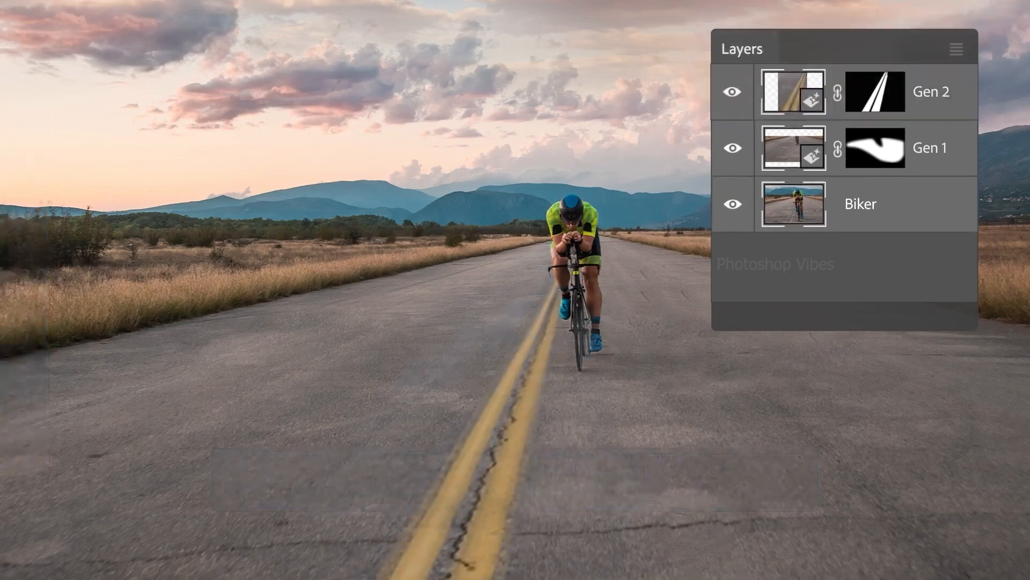
Widen the biker photo's canvas on both sides and apply Generative Fill to the empty area beside the grass.
{"action": "key", "text": "c"}
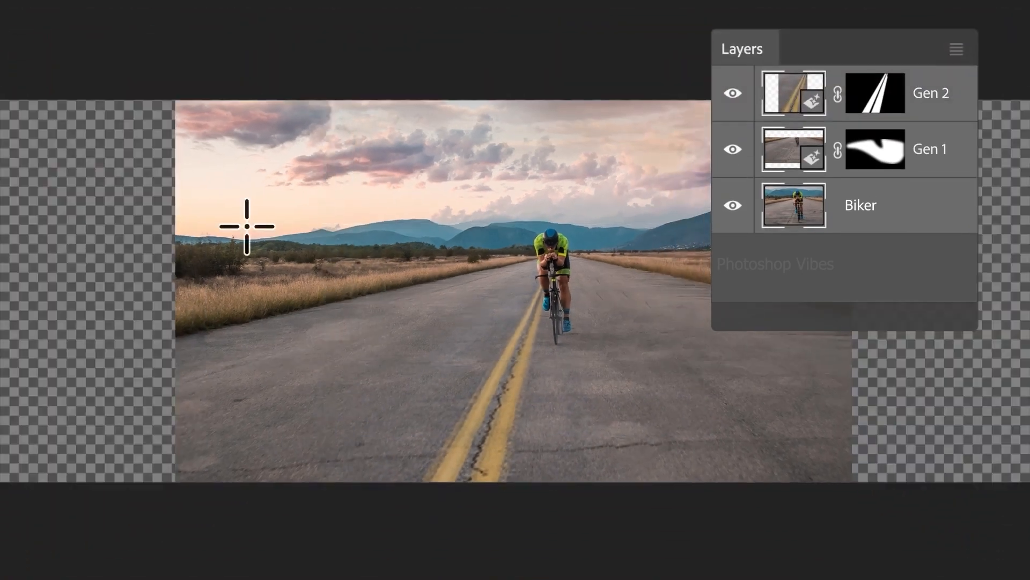
{"action": "left_click_drag", "start_coordinate": [176, 99], "coordinate": [88, 290]}
{"action": "left_click_drag", "start_coordinate": [87, 289], "coordinate": [1, 482]}
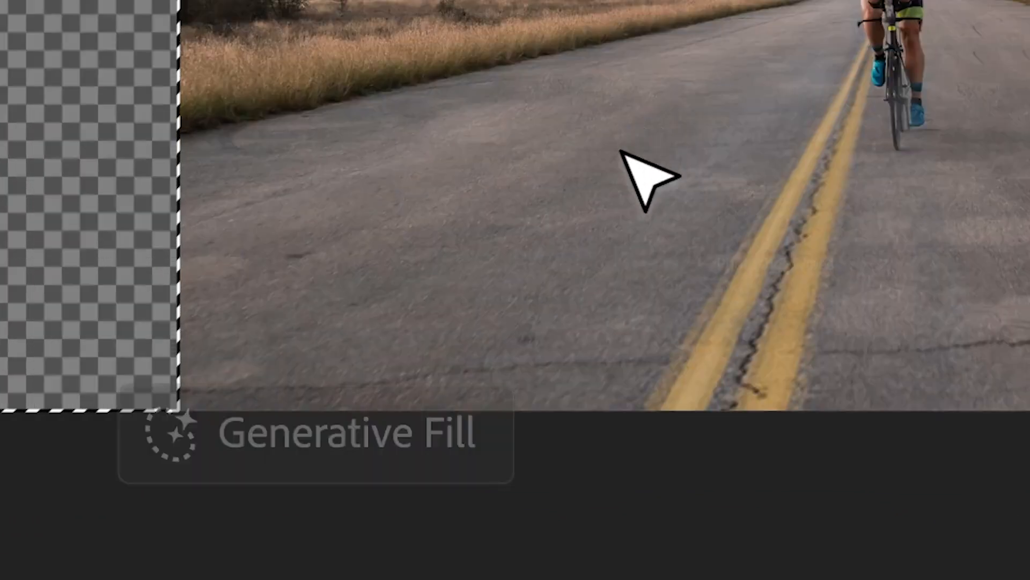
{"action": "left_click", "coordinate": [237, 507]}
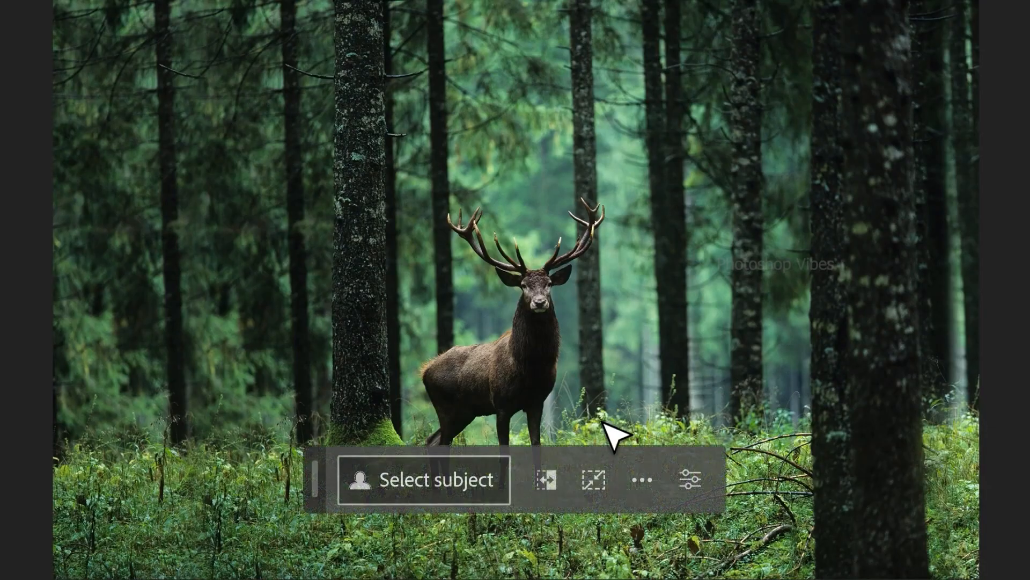
Select the deer, invert the selection and generate a new background with the prompt "Wet alley at night".
{"action": "left_click", "coordinate": [469, 484]}
{"action": "left_click", "coordinate": [546, 479]}
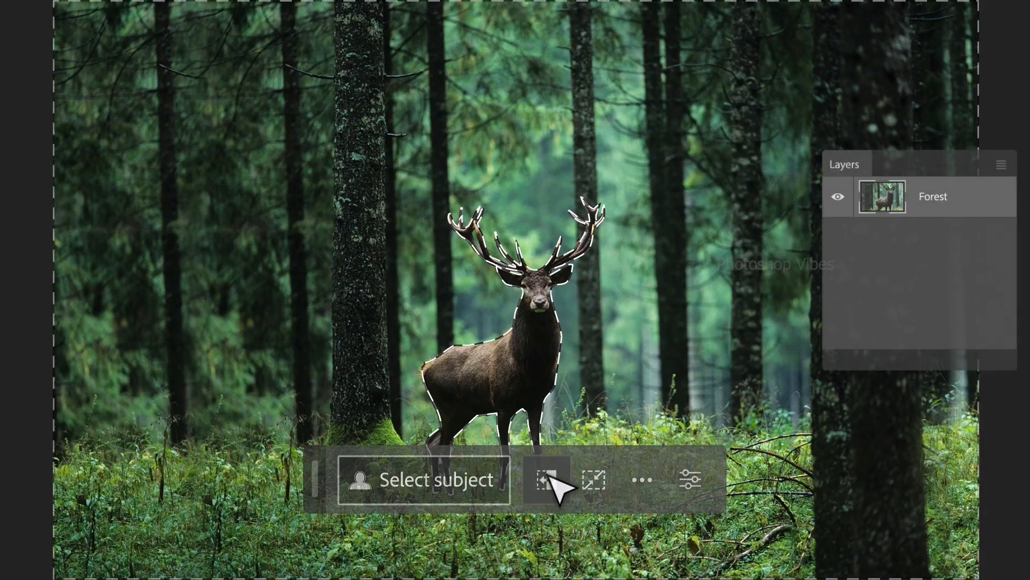
{"action": "type", "text": "Wet alley at night"}
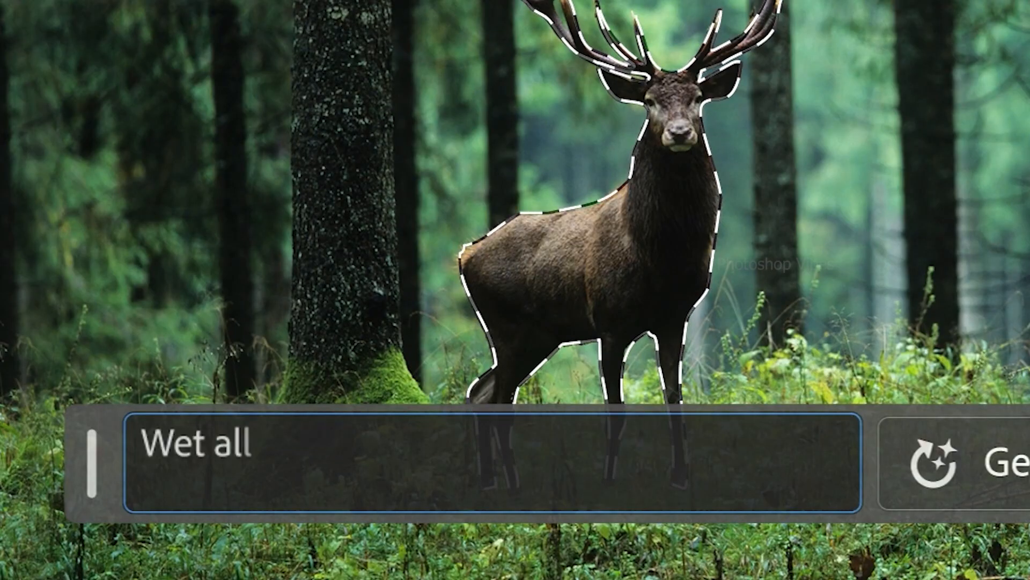
{"action": "left_click", "coordinate": [1020, 462]}
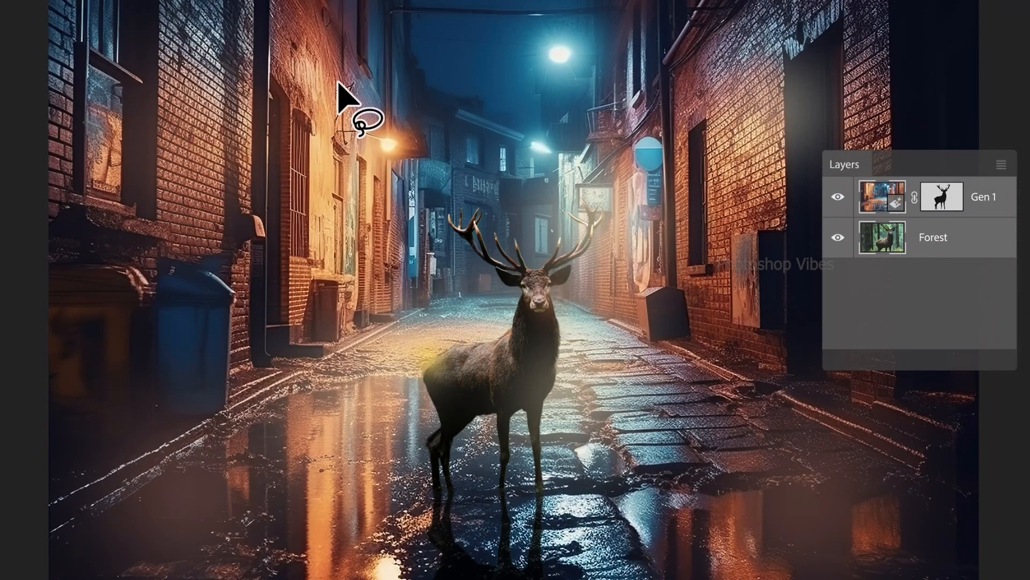
Outline an oval area on the alley's orange-lit wall and generate a "Red arrow sign" there.
{"action": "mouse_move", "coordinate": [338, 83]}
{"action": "left_mouse_down"}
{"action": "mouse_move", "coordinate": [346, 136]}
{"action": "mouse_move", "coordinate": [247, 30]}
{"action": "mouse_move", "coordinate": [312, 29]}
{"action": "mouse_move", "coordinate": [342, 86]}
{"action": "left_mouse_up"}
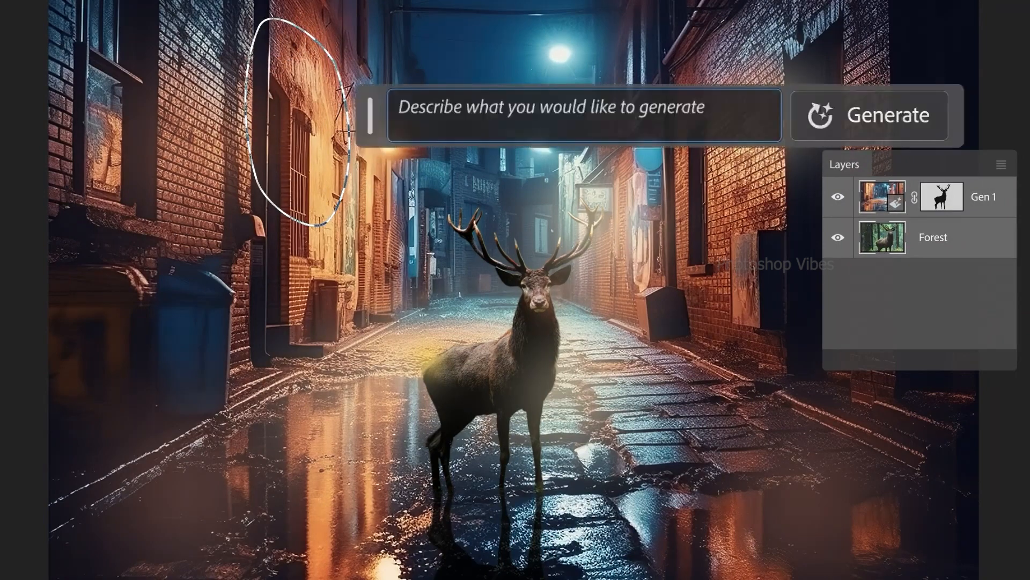
{"action": "type", "text": "Red arrow sign"}
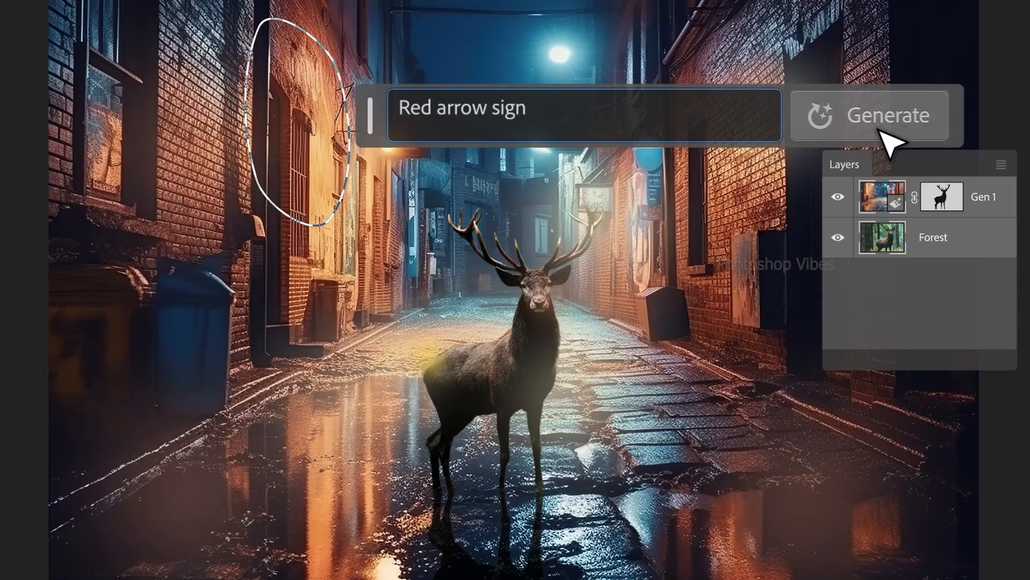
{"action": "left_click", "coordinate": [891, 116]}
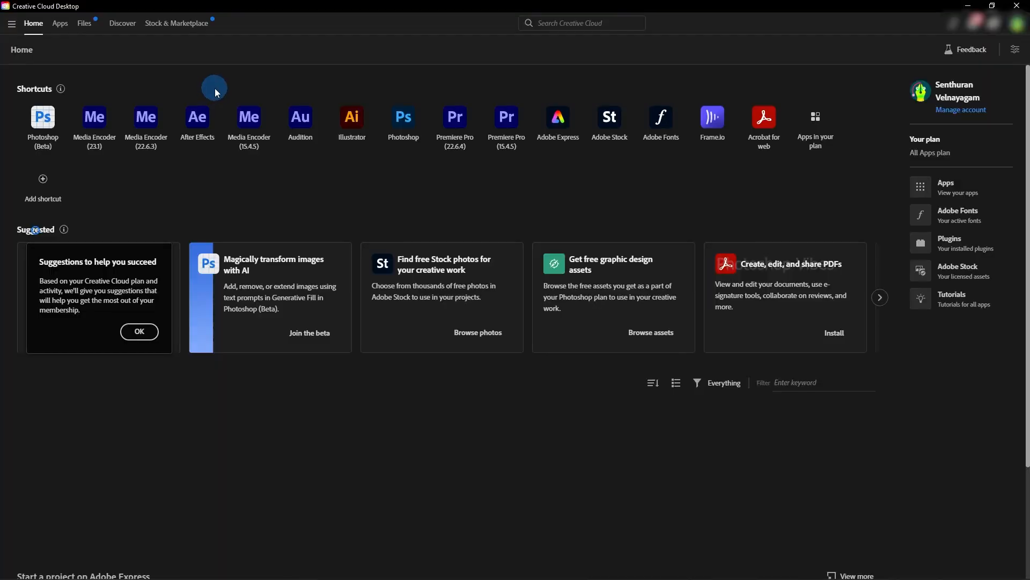
Switch to Creative Cloud Desktop and look through the Beta apps for Photoshop (Beta).
{"action": "left_click", "coordinate": [56, 26]}
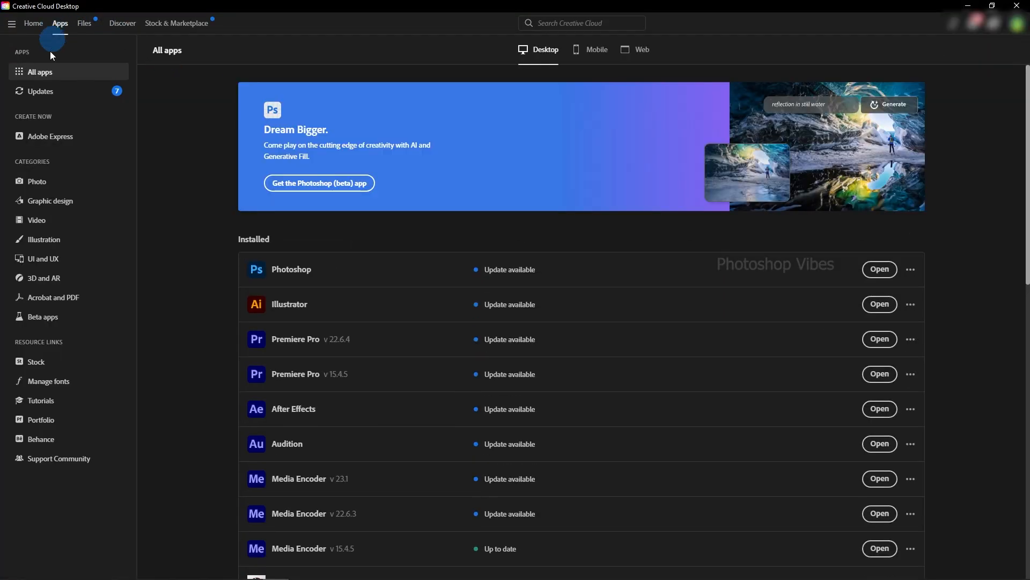
{"action": "left_click", "coordinate": [74, 321]}
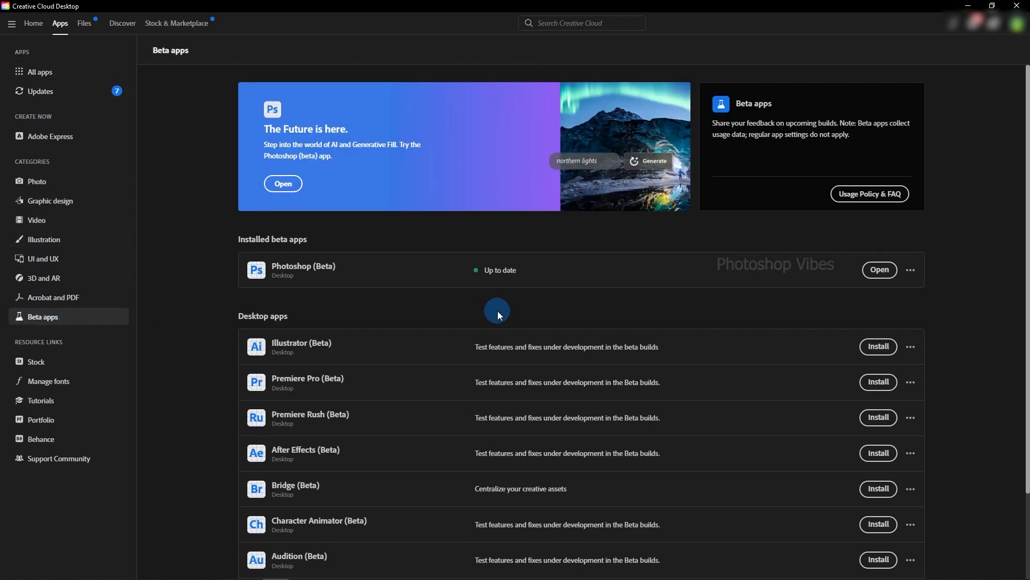
{"action": "scroll", "coordinate": [498, 311], "scroll_direction": "down", "scroll_amount": 2}
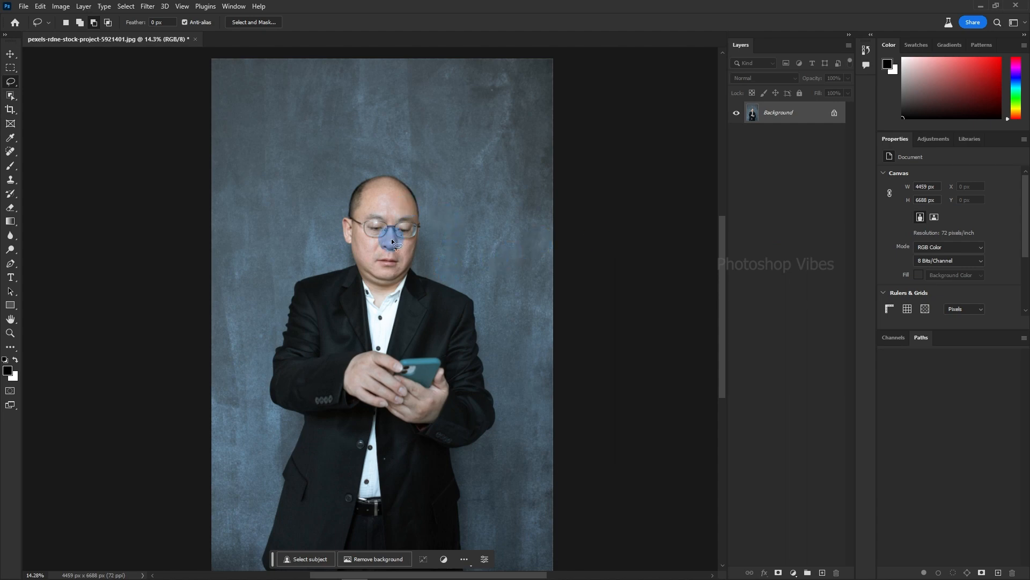
Switch to Photoshop and select the man's head in the portrait with the Object Selection tool.
{"action": "left_click", "coordinate": [10, 96]}
{"action": "left_click", "coordinate": [43, 94]}
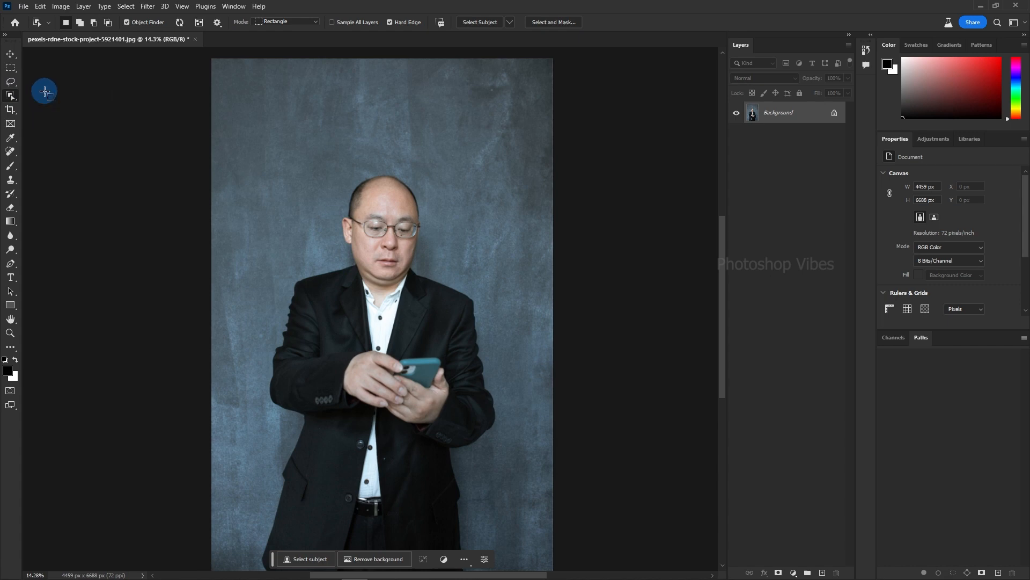
{"action": "left_click_drag", "start_coordinate": [324, 161], "coordinate": [440, 293]}
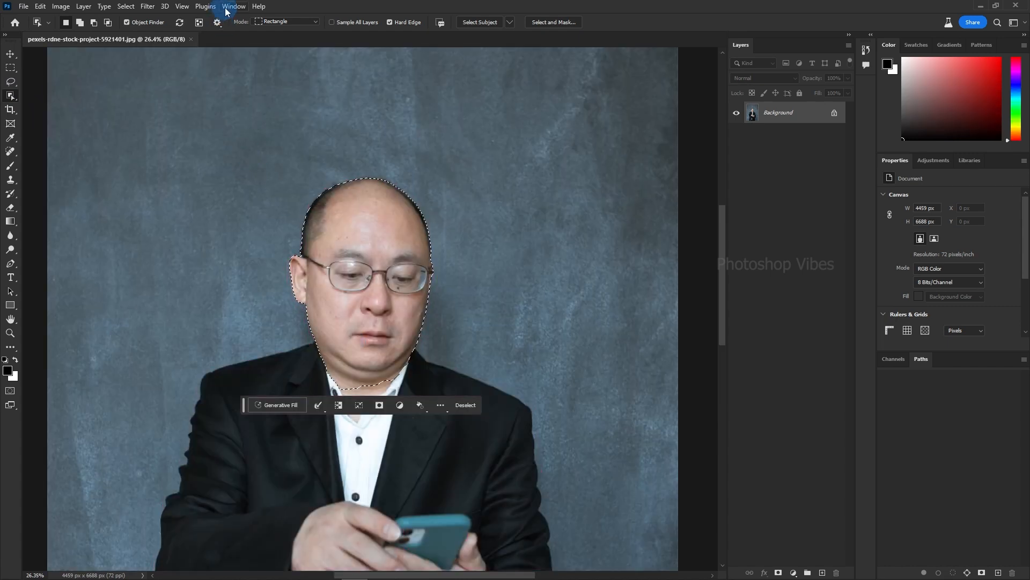
Check that the Contextual Task Bar is enabled and reposition the bar below the man's head.
{"action": "left_click", "coordinate": [228, 8]}
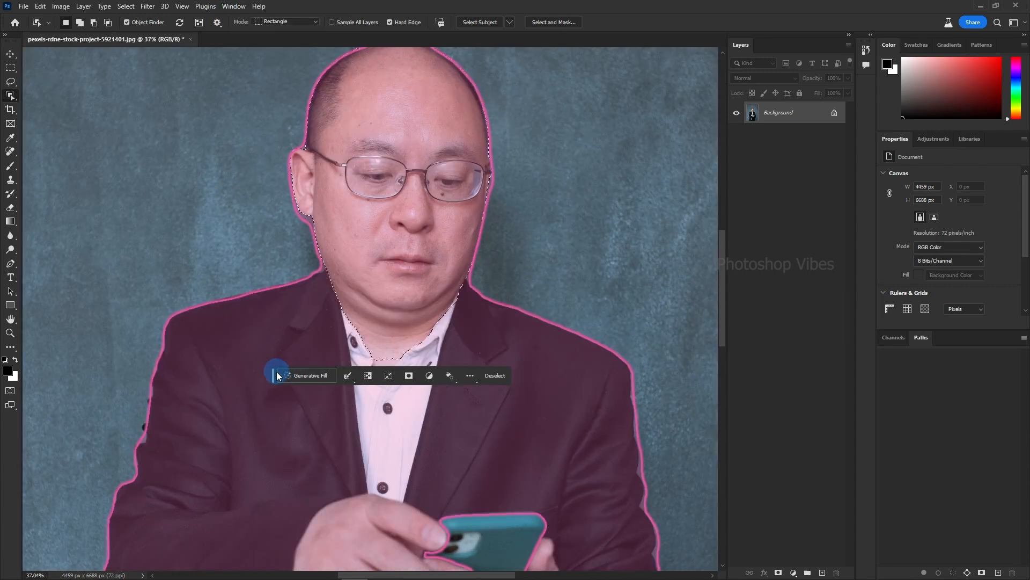
{"action": "left_click_drag", "start_coordinate": [275, 371], "coordinate": [248, 421]}
{"action": "scroll", "coordinate": [248, 272], "scroll_direction": "down", "scroll_amount": 2}
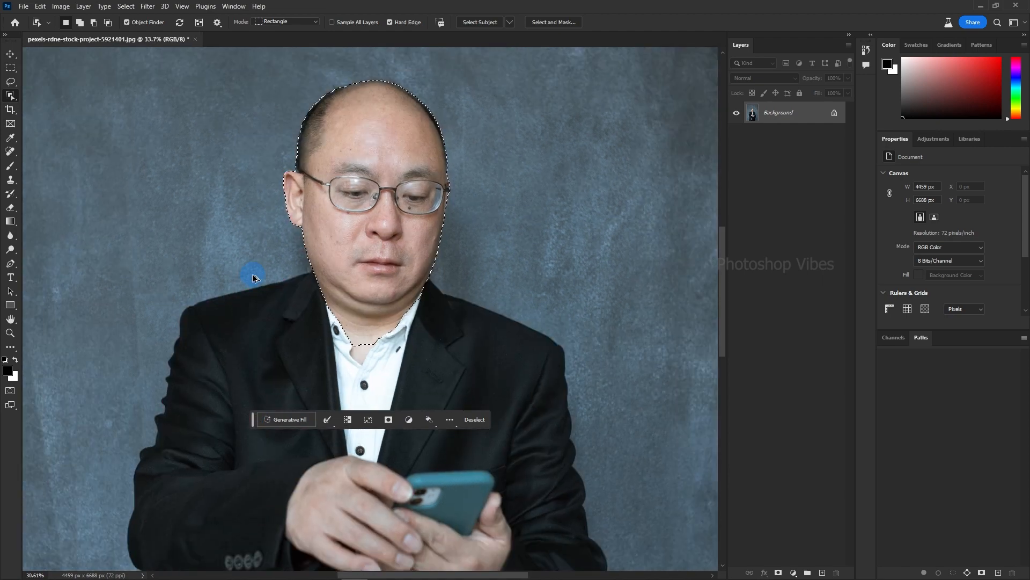
{"action": "left_click_drag", "start_coordinate": [410, 308], "coordinate": [426, 301]}
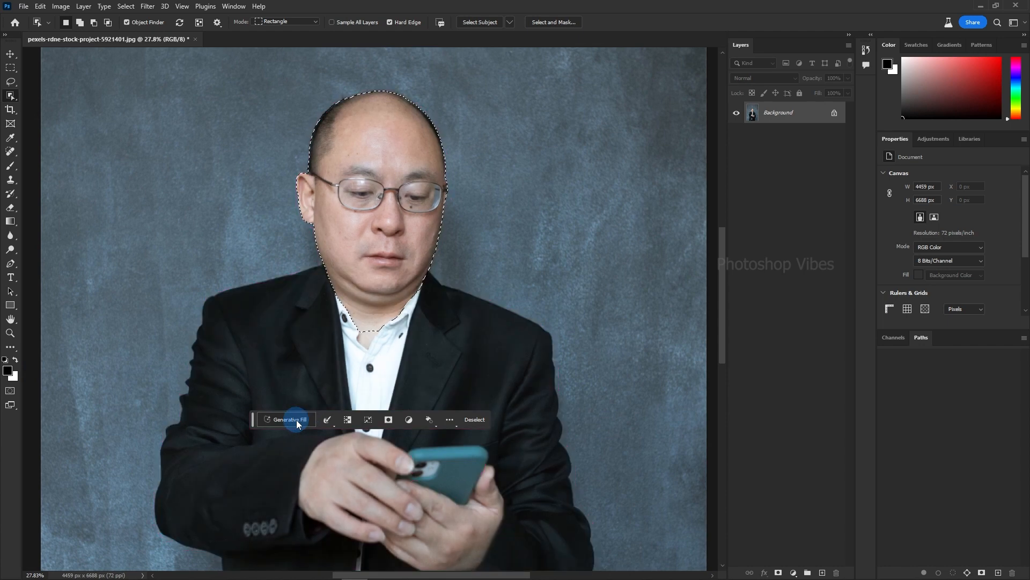
Try replacing the selected head using Generative Fill with an empty prompt, and browse the generated variations.
{"action": "left_click", "coordinate": [296, 419]}
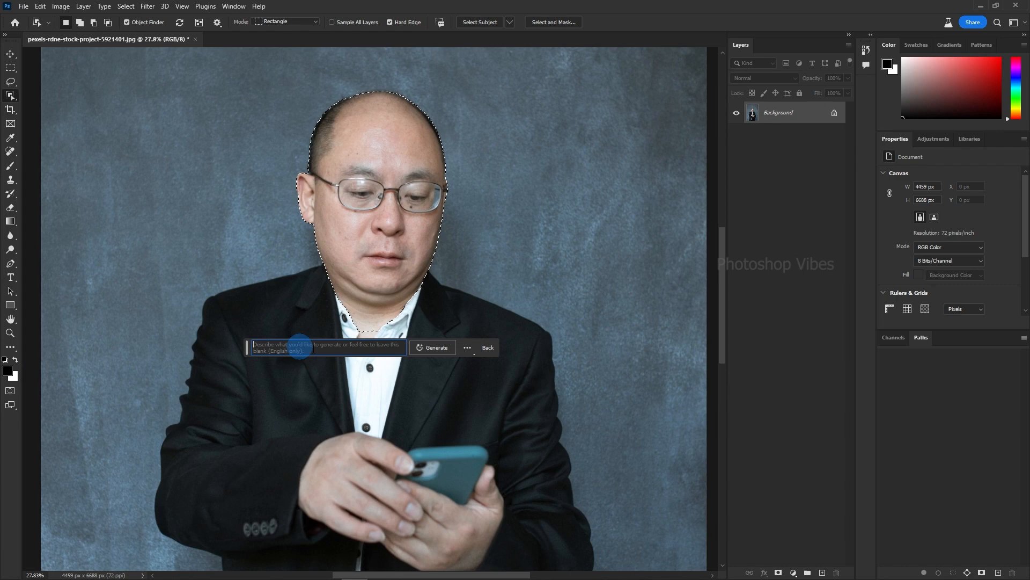
{"action": "left_click", "coordinate": [432, 347]}
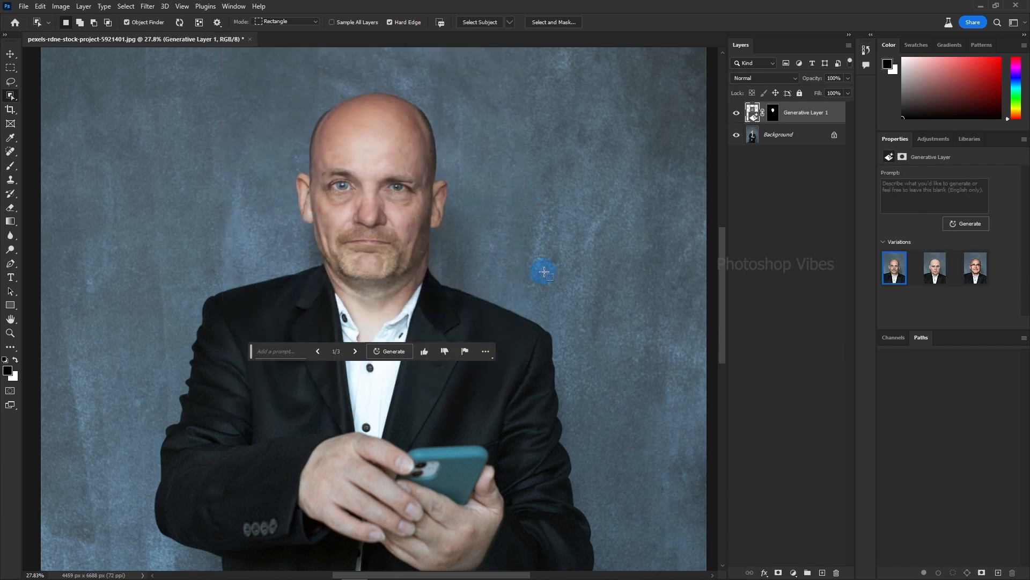
{"action": "scroll", "coordinate": [582, 280], "scroll_direction": "down", "scroll_amount": 1}
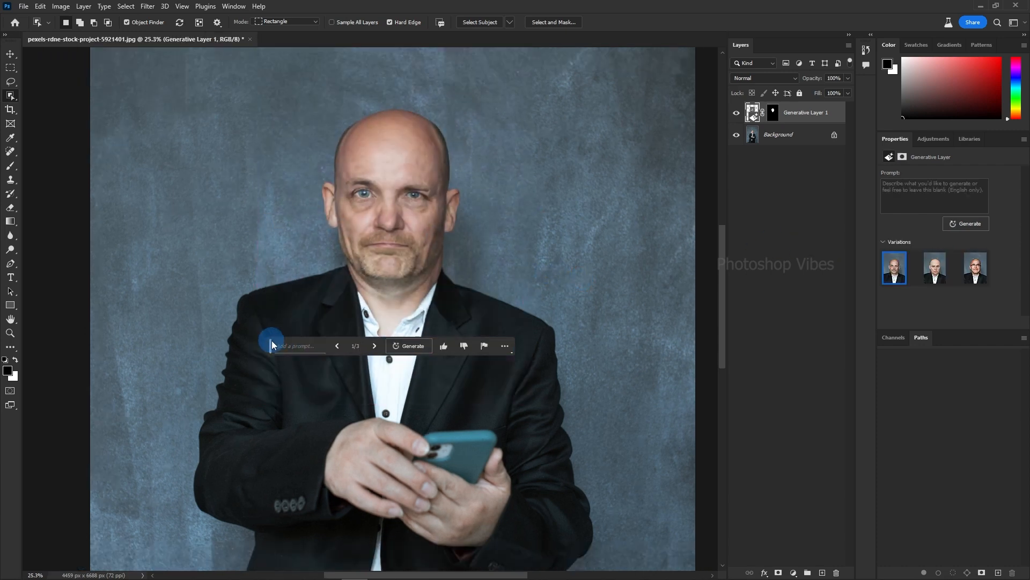
{"action": "left_click_drag", "start_coordinate": [271, 346], "coordinate": [296, 443]}
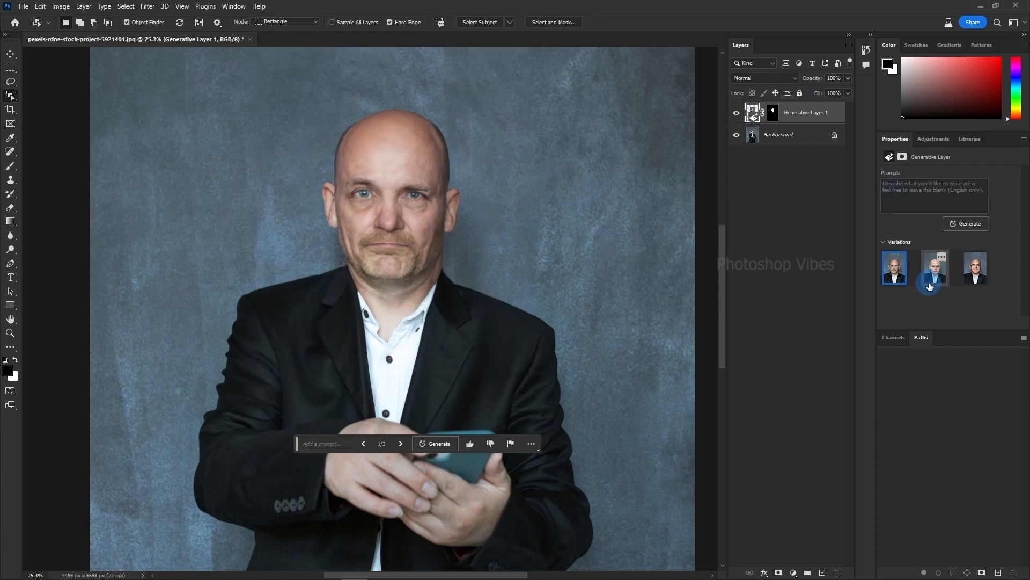
{"action": "left_click", "coordinate": [397, 444]}
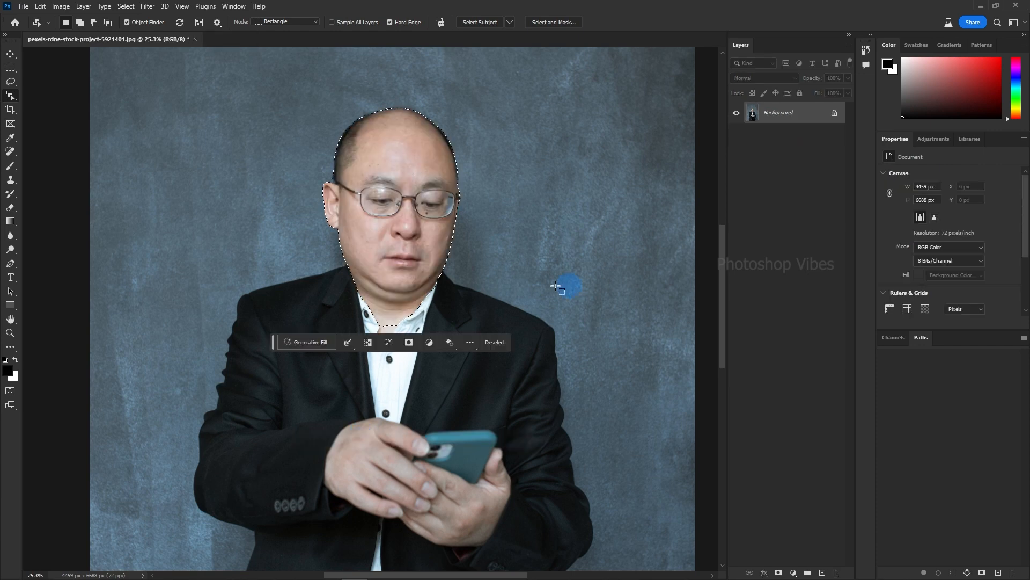
Invert the head selection and generate a new body and background using Generative Fill with an empty prompt.
{"action": "scroll", "coordinate": [488, 265], "scroll_direction": "down", "scroll_amount": 2}
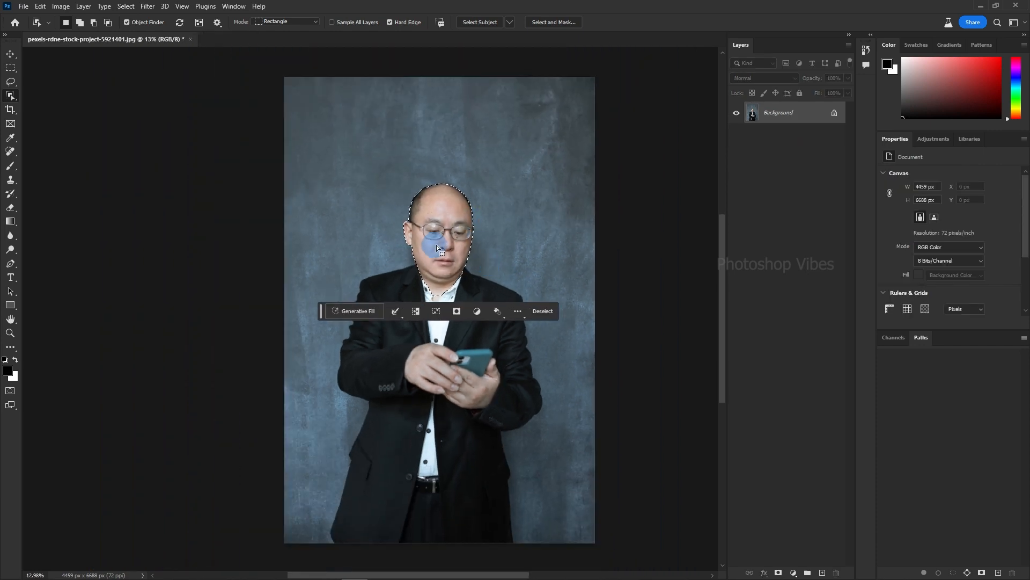
{"action": "left_click_drag", "start_coordinate": [377, 198], "coordinate": [334, 196]}
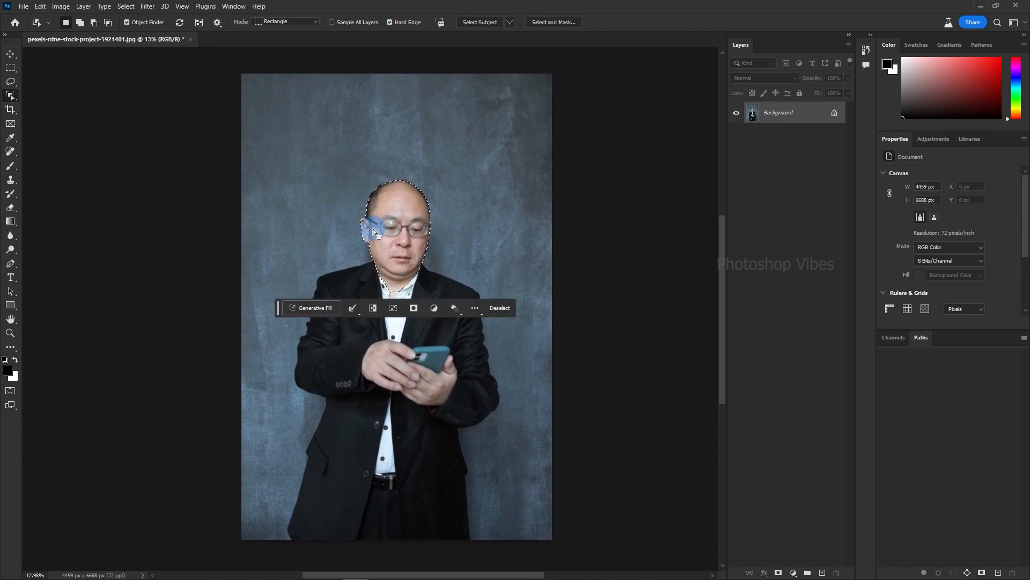
{"action": "left_click", "coordinate": [127, 6]}
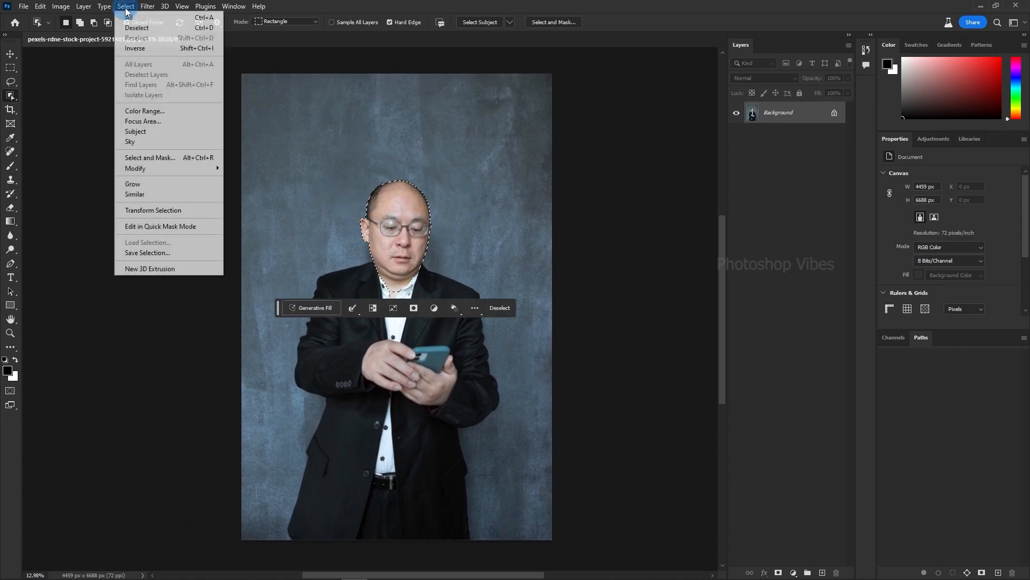
{"action": "left_click", "coordinate": [144, 48]}
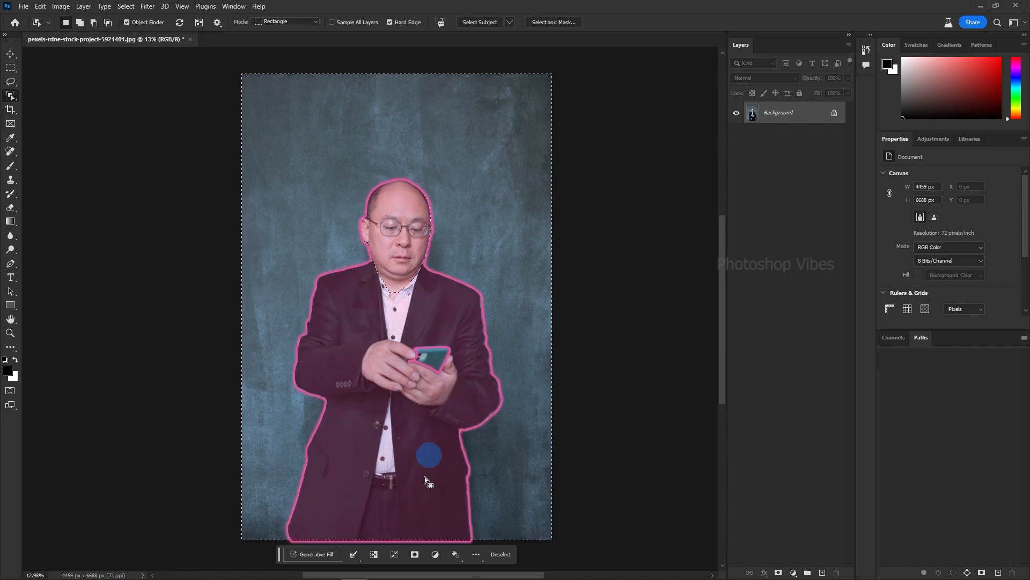
{"action": "left_click", "coordinate": [331, 555]}
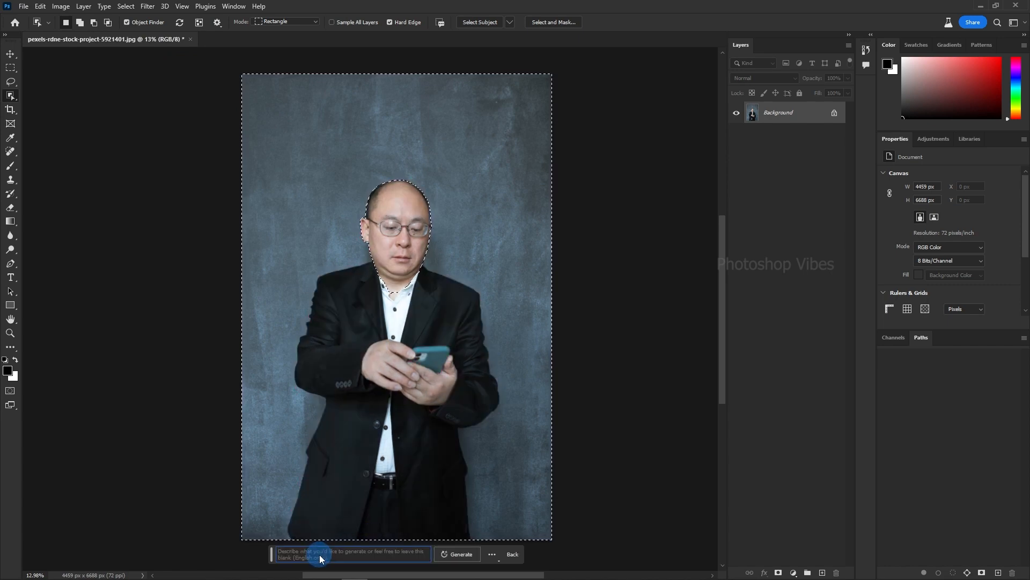
{"action": "left_click", "coordinate": [462, 555]}
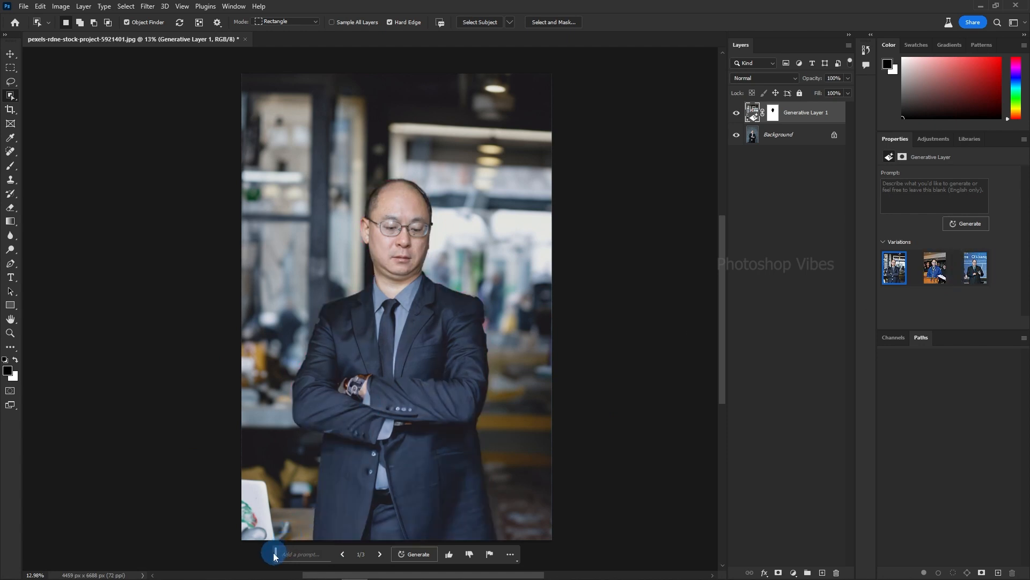
Move the Contextual Task Bar off the image, compare the generated body variations and choose the first one.
{"action": "left_click_drag", "start_coordinate": [275, 553], "coordinate": [590, 329]}
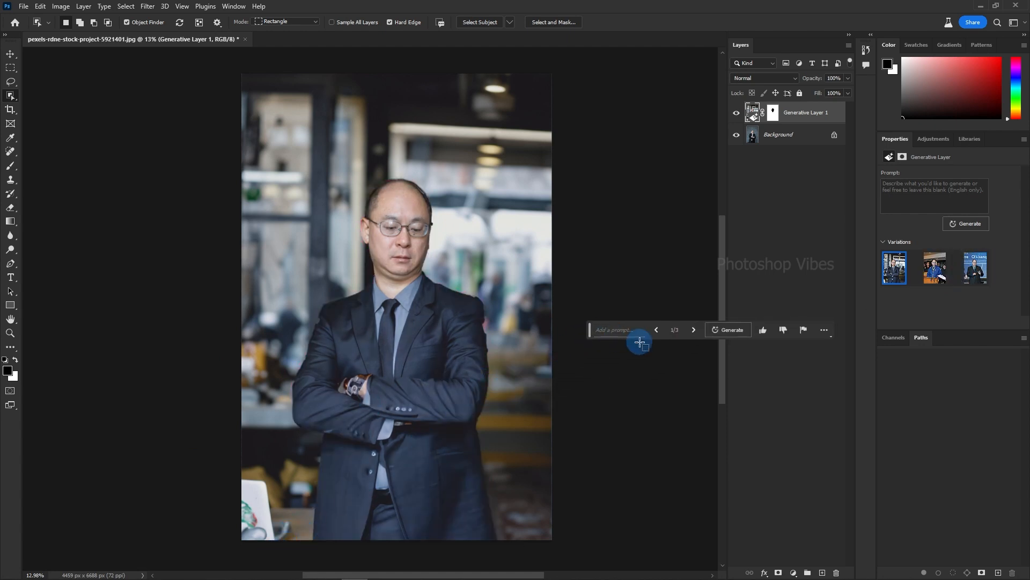
{"action": "left_click", "coordinate": [936, 271]}
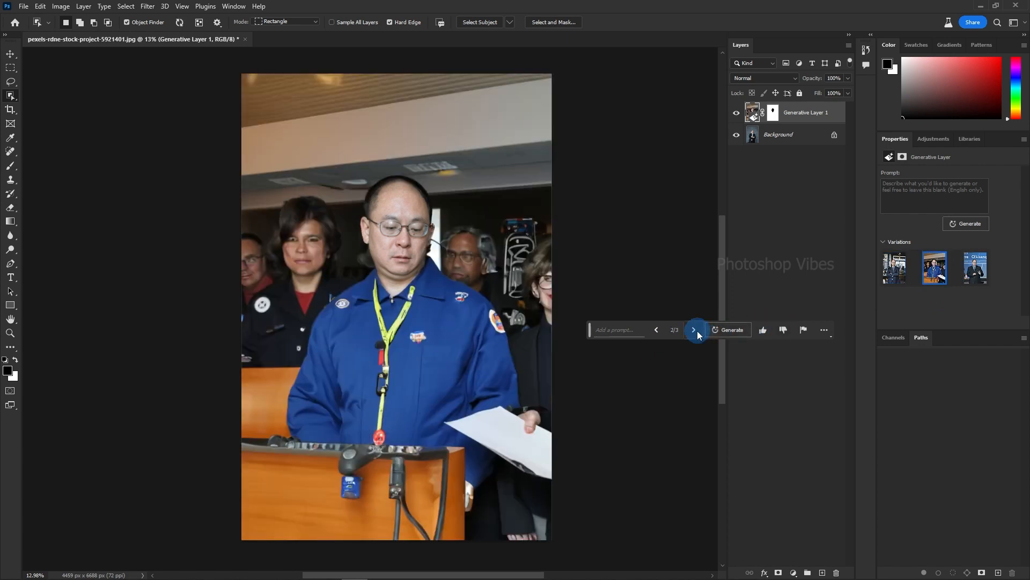
{"action": "left_click", "coordinate": [694, 330]}
{"action": "left_click", "coordinate": [656, 330]}
{"action": "left_click", "coordinate": [656, 330]}
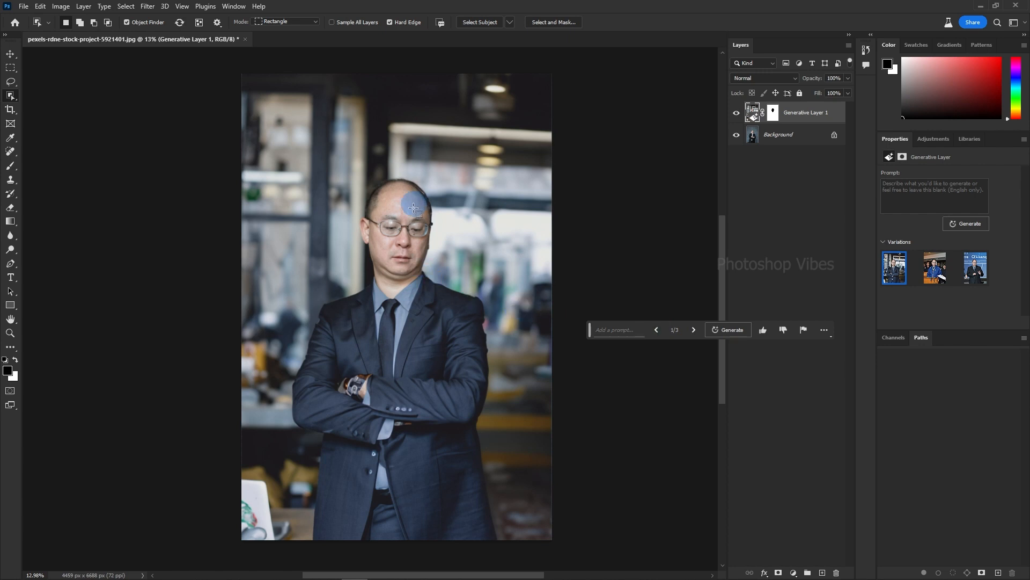
Select the man's head on the generated portrait with the Object Selection tool.
{"action": "scroll", "coordinate": [417, 246], "scroll_direction": "up", "scroll_amount": 5}
{"action": "scroll", "coordinate": [417, 246], "scroll_direction": "up", "scroll_amount": 2}
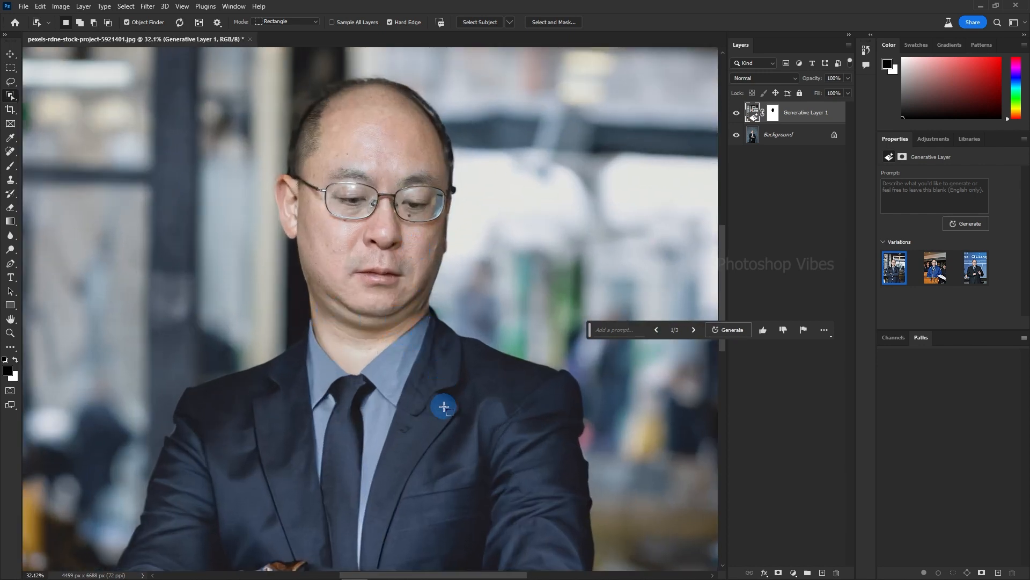
{"action": "scroll", "coordinate": [384, 134], "scroll_direction": "up", "scroll_amount": 2}
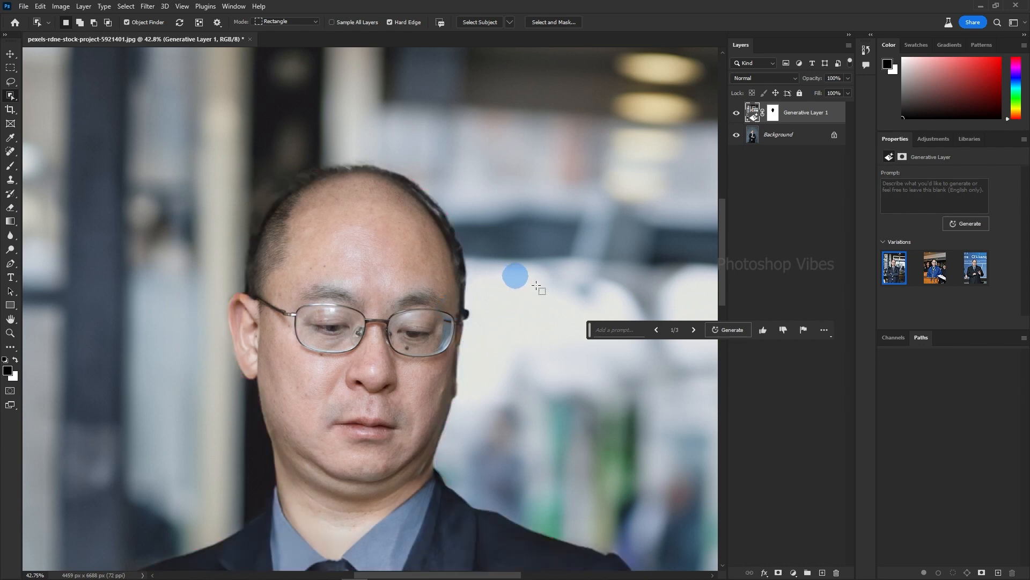
{"action": "left_click_drag", "start_coordinate": [202, 126], "coordinate": [510, 400]}
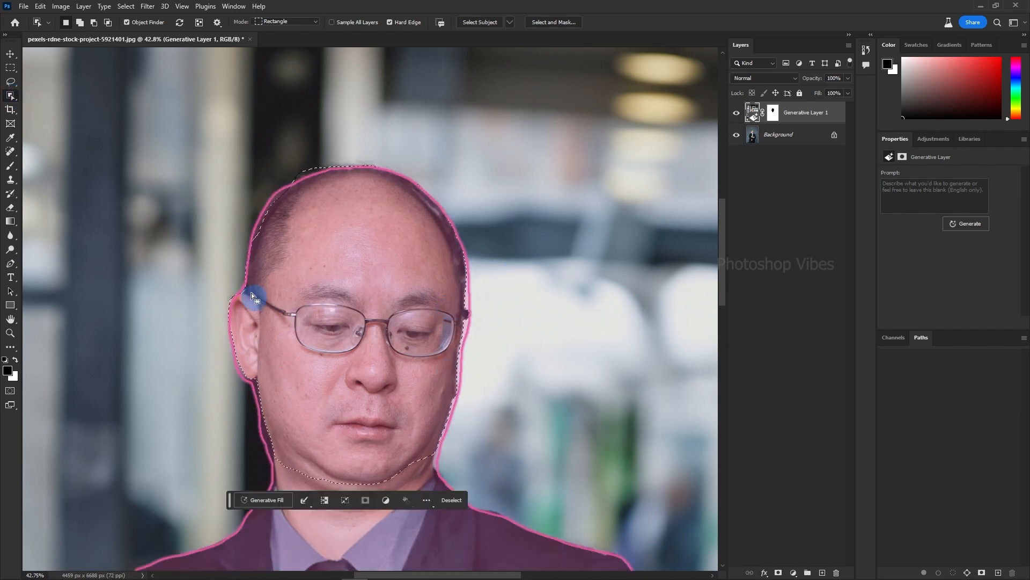
Subtract the face from the head selection with the Lasso tool, leaving only the hair area around the scalp selected.
{"action": "right_click", "coordinate": [5, 82]}
{"action": "left_click", "coordinate": [37, 71]}
{"action": "left_click", "coordinate": [94, 24]}
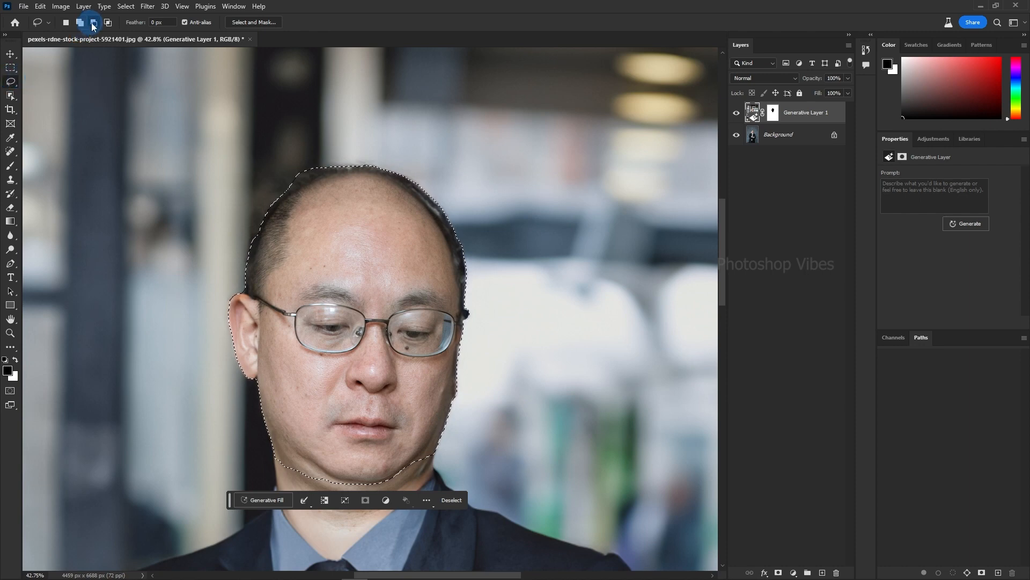
{"action": "mouse_move", "coordinate": [223, 288]}
{"action": "left_mouse_down"}
{"action": "mouse_move", "coordinate": [275, 288]}
{"action": "mouse_move", "coordinate": [347, 222]}
{"action": "left_mouse_up"}
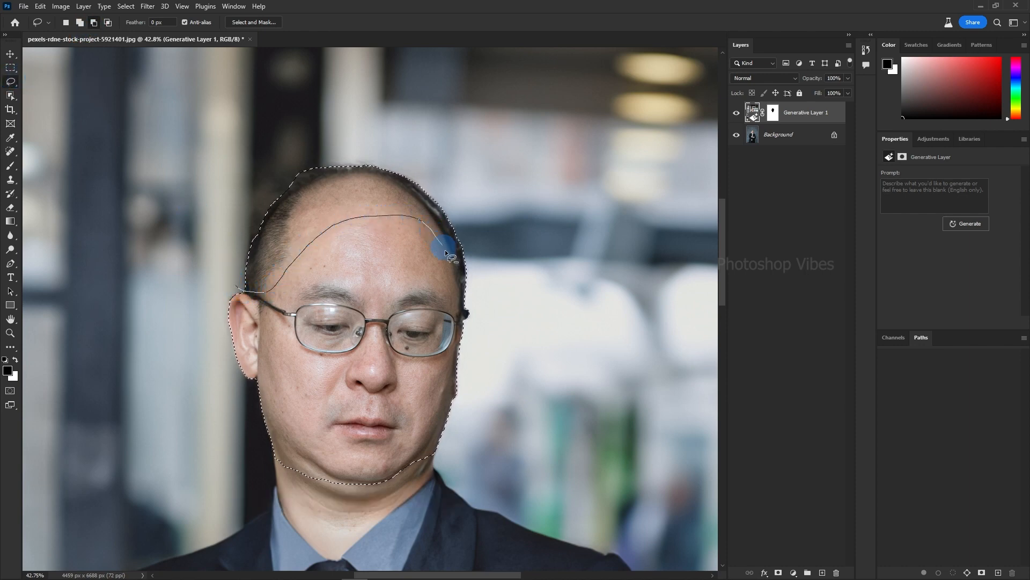
{"action": "mouse_move", "coordinate": [445, 250]}
{"action": "left_mouse_down"}
{"action": "mouse_move", "coordinate": [477, 310]}
{"action": "mouse_move", "coordinate": [250, 504]}
{"action": "left_mouse_up"}
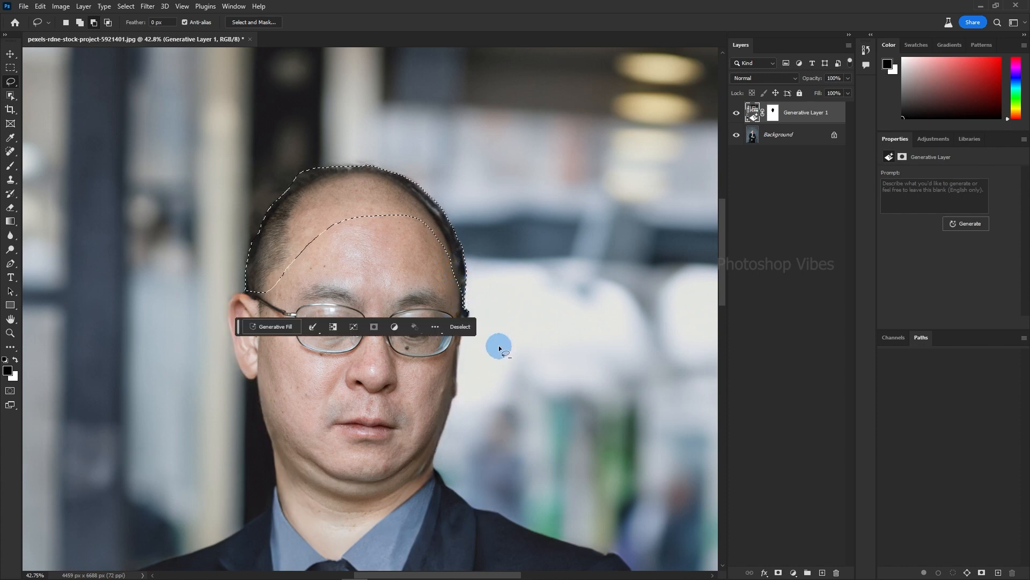
Fill the selected scalp area using Generative Fill with the prompt "hair", and browse the generated variations.
{"action": "left_click", "coordinate": [272, 327]}
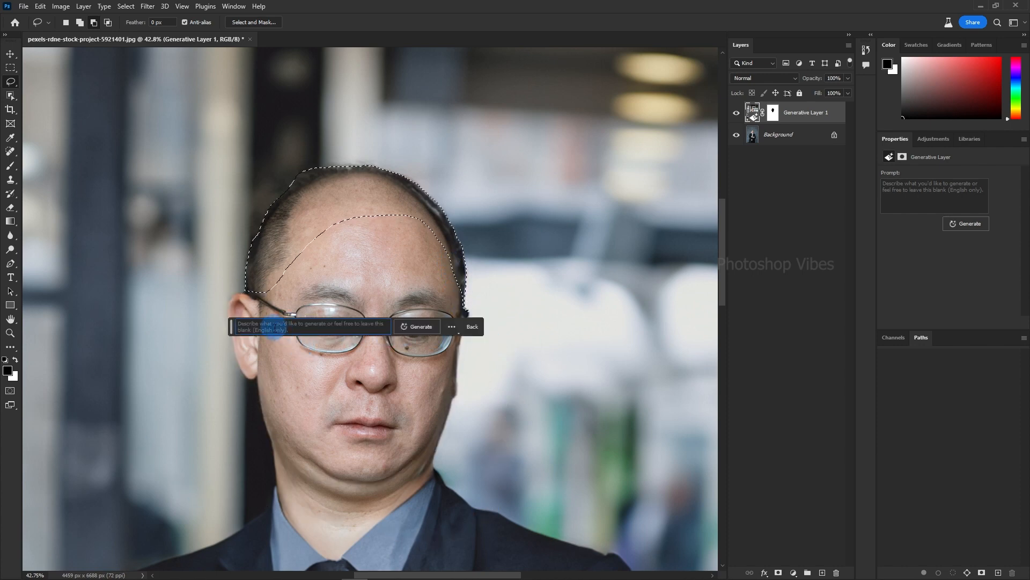
{"action": "type", "text": "hair"}
{"action": "left_click", "coordinate": [418, 327]}
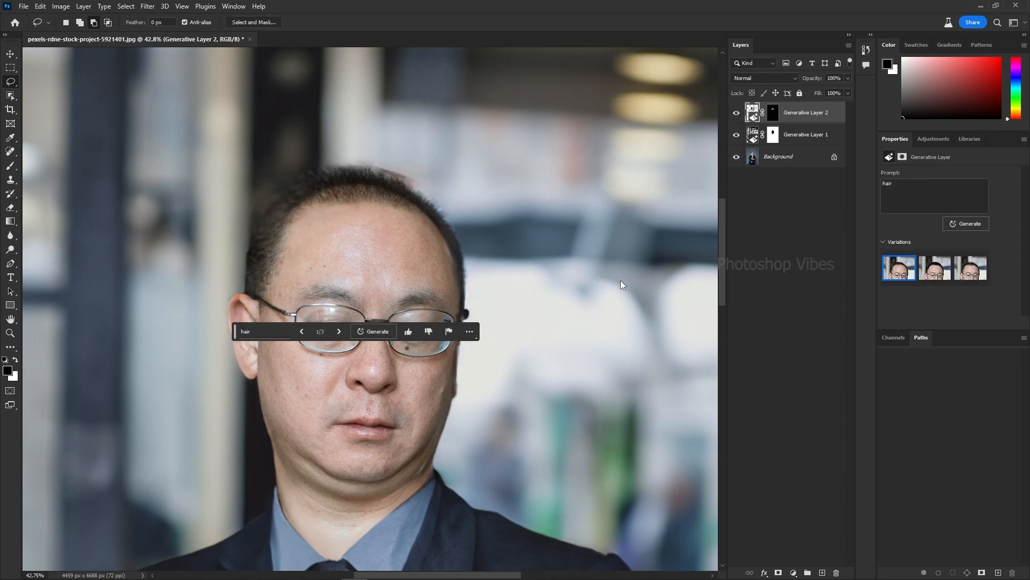
{"action": "left_click_drag", "start_coordinate": [235, 334], "coordinate": [506, 389]}
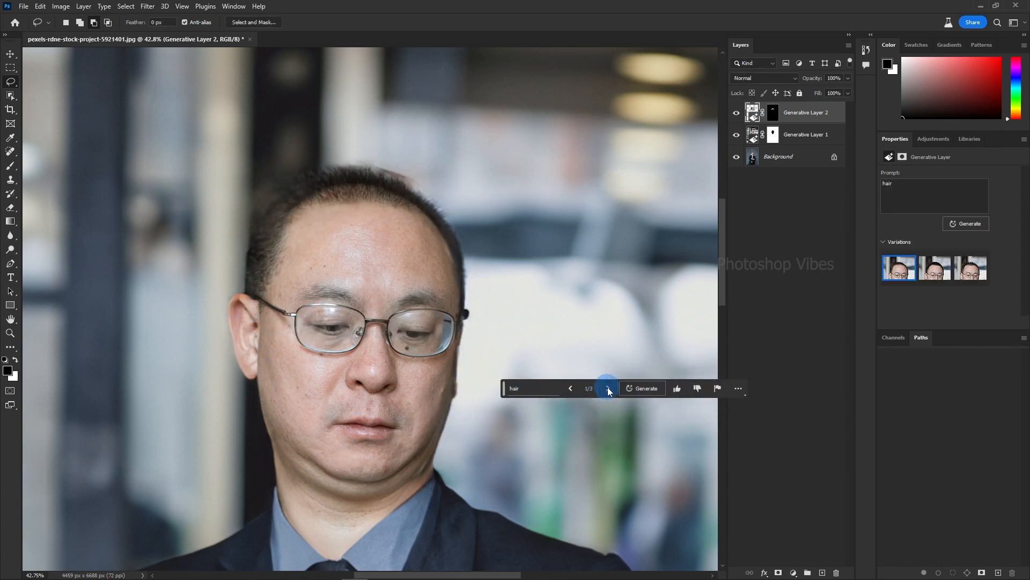
{"action": "left_click", "coordinate": [608, 388]}
{"action": "left_click", "coordinate": [608, 388]}
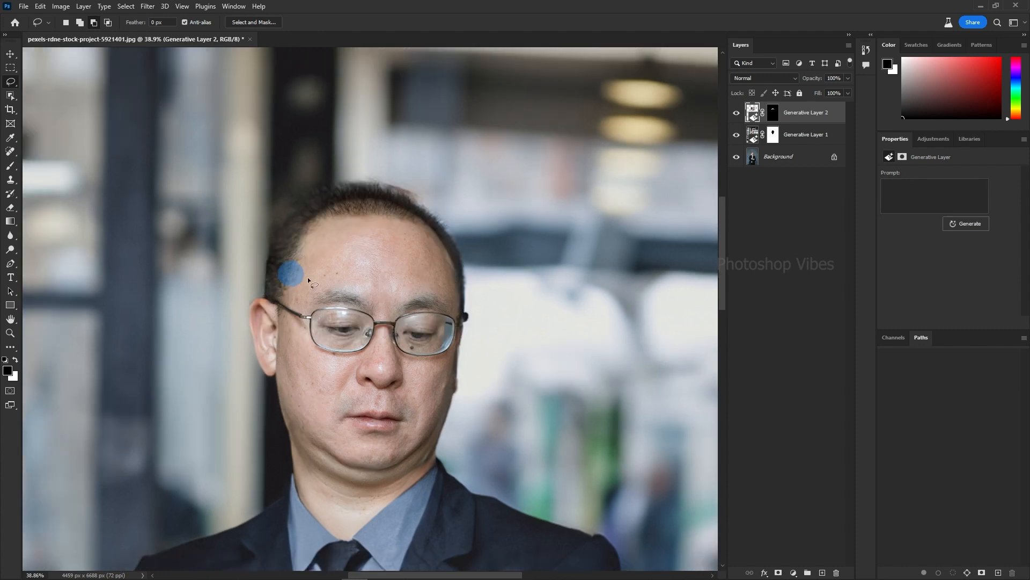
Reselect the scalp area and run Generative Fill on it with an empty prompt.
{"action": "left_click", "coordinate": [126, 7]}
{"action": "left_click", "coordinate": [139, 38]}
{"action": "left_click", "coordinate": [281, 329]}
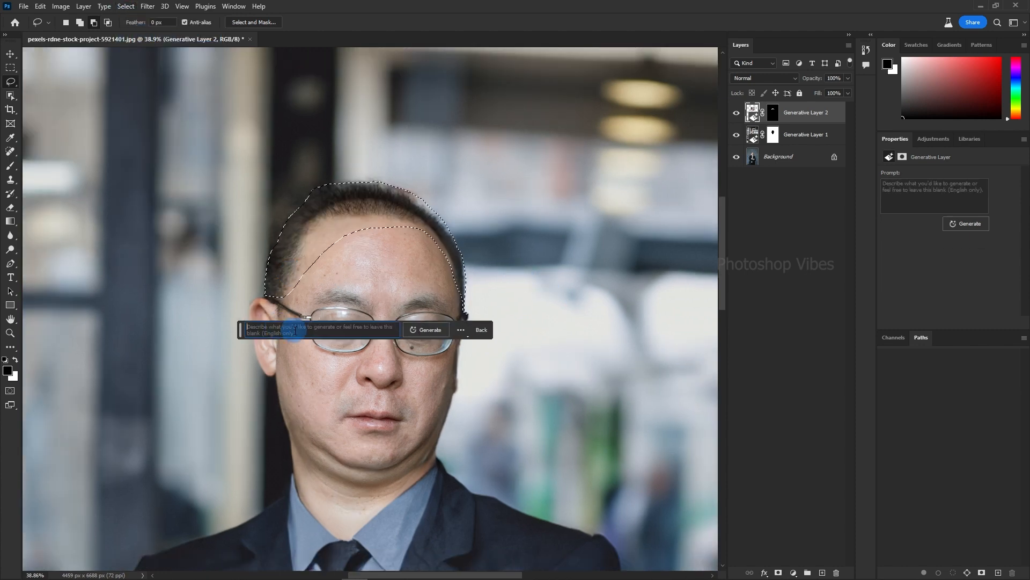
{"action": "left_click", "coordinate": [429, 332]}
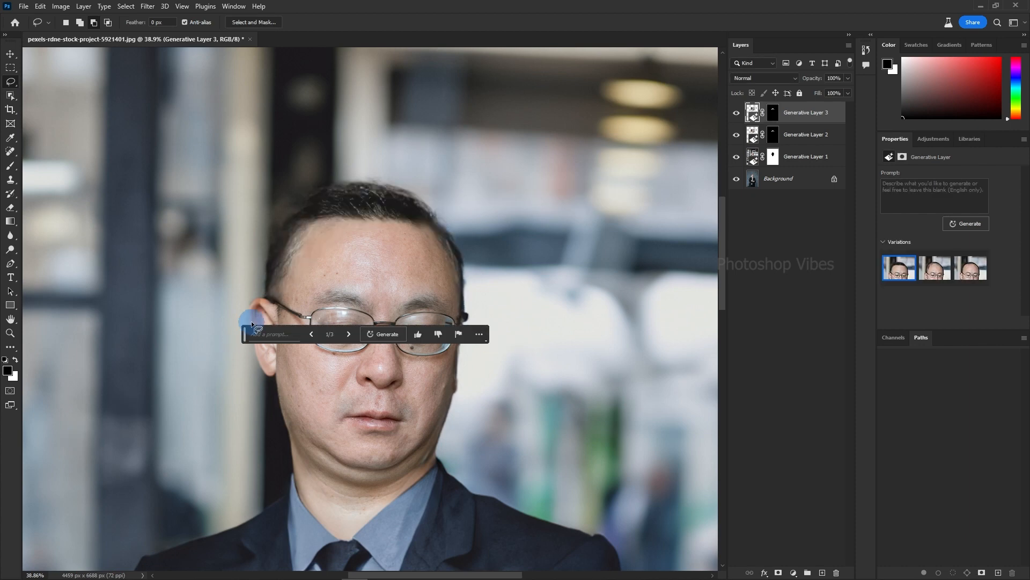
Move the Contextual Task Bar off the face, compare the hair variations and choose the first one.
{"action": "left_click_drag", "start_coordinate": [243, 333], "coordinate": [496, 395]}
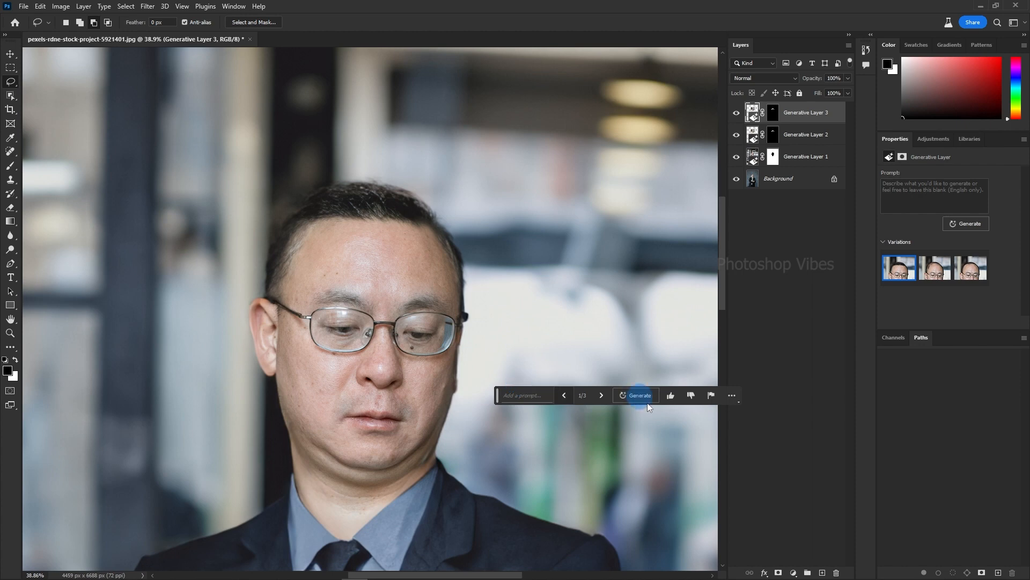
{"action": "left_click", "coordinate": [600, 396]}
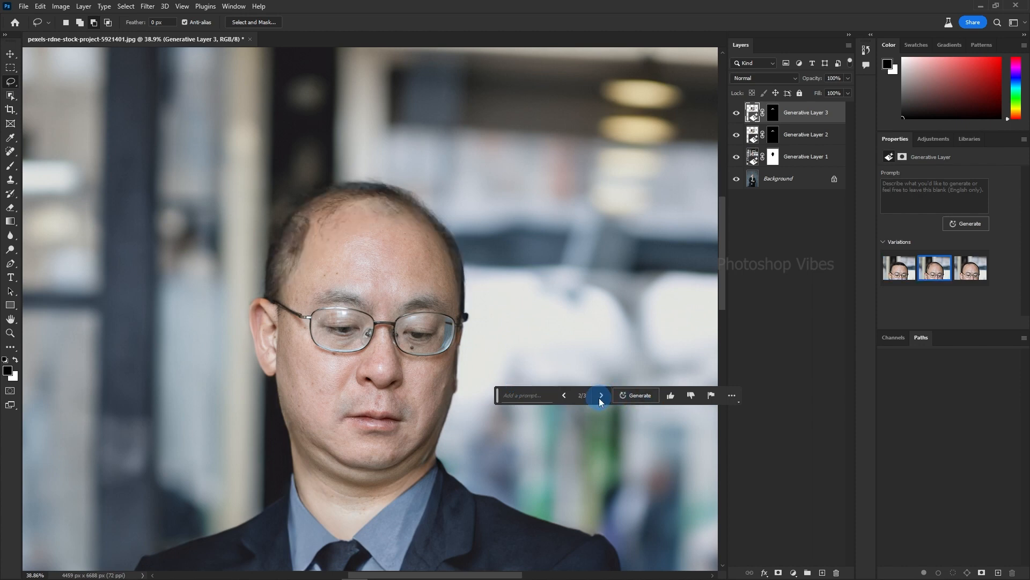
{"action": "left_click", "coordinate": [600, 396]}
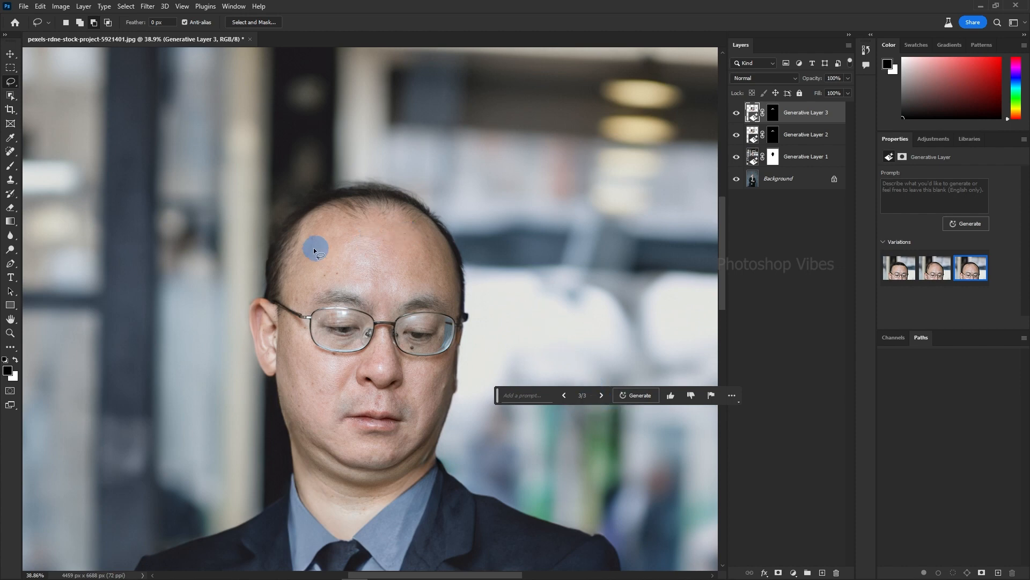
{"action": "left_click", "coordinate": [564, 396]}
{"action": "left_click", "coordinate": [564, 396]}
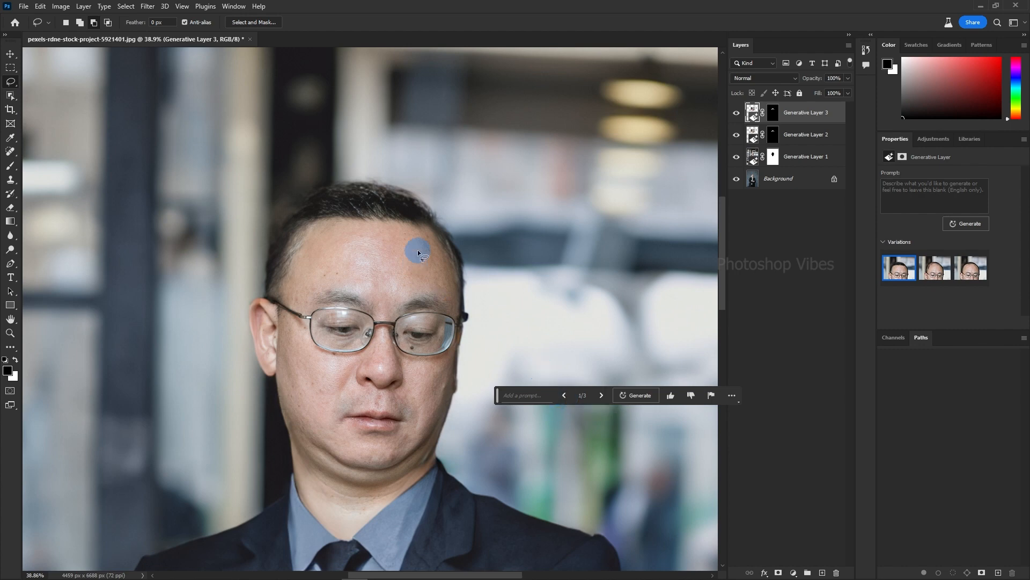
{"action": "scroll", "coordinate": [417, 249], "scroll_direction": "down", "scroll_amount": 3}
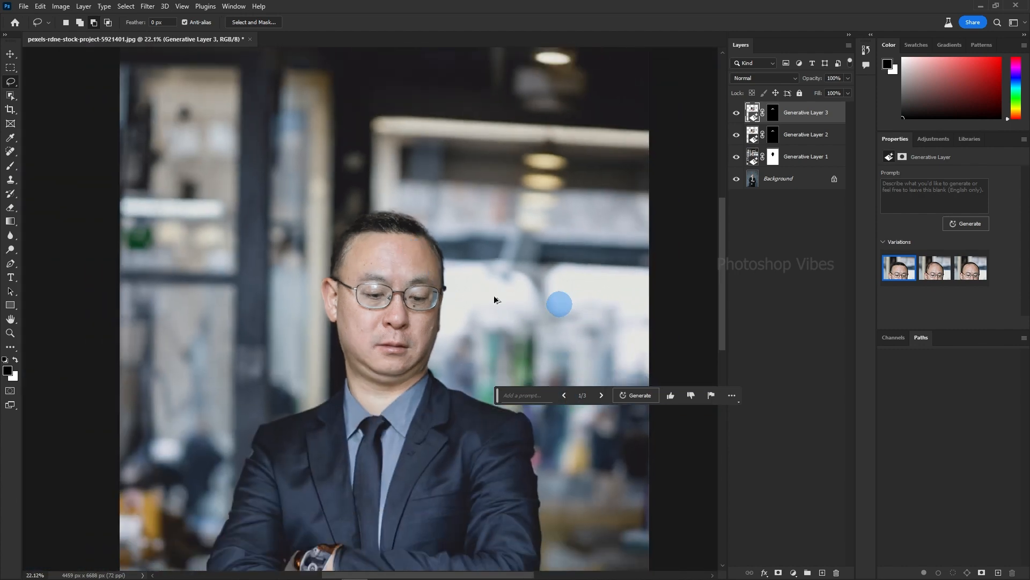
Lasso both eyes inside the glasses as one selection and regenerate them using Generative Fill with an empty prompt.
{"action": "scroll", "coordinate": [403, 295], "scroll_direction": "up", "scroll_amount": 9}
{"action": "mouse_move", "coordinate": [323, 275]}
{"action": "left_mouse_down"}
{"action": "mouse_move", "coordinate": [313, 292]}
{"action": "mouse_move", "coordinate": [309, 275]}
{"action": "left_mouse_up"}
{"action": "mouse_move", "coordinate": [346, 267]}
{"action": "left_mouse_down"}
{"action": "mouse_move", "coordinate": [310, 293]}
{"action": "mouse_move", "coordinate": [334, 263]}
{"action": "left_mouse_up"}
{"action": "left_click_drag", "start_coordinate": [457, 279], "coordinate": [476, 293]}
{"action": "left_click", "coordinate": [80, 22]}
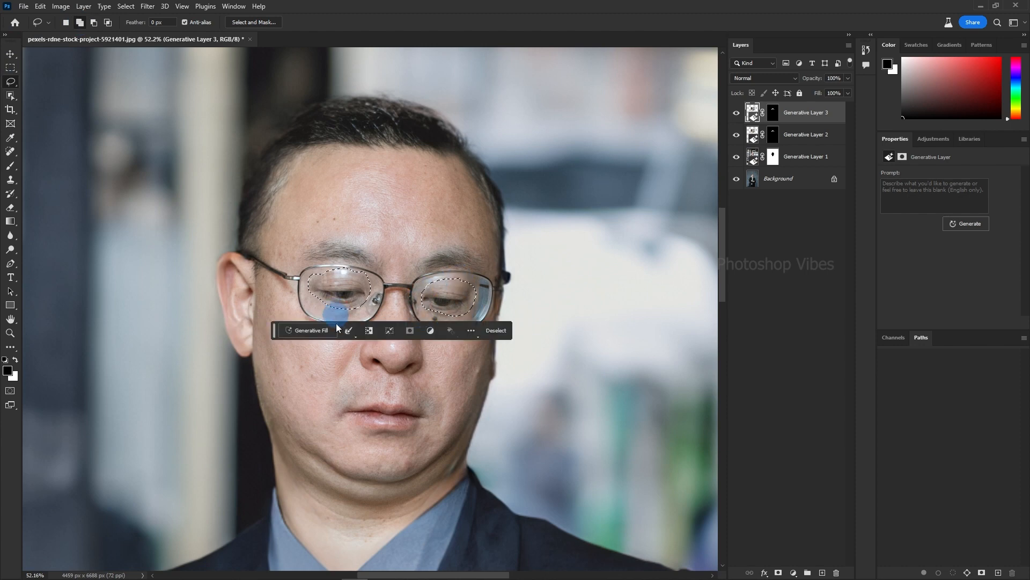
{"action": "left_click", "coordinate": [310, 328]}
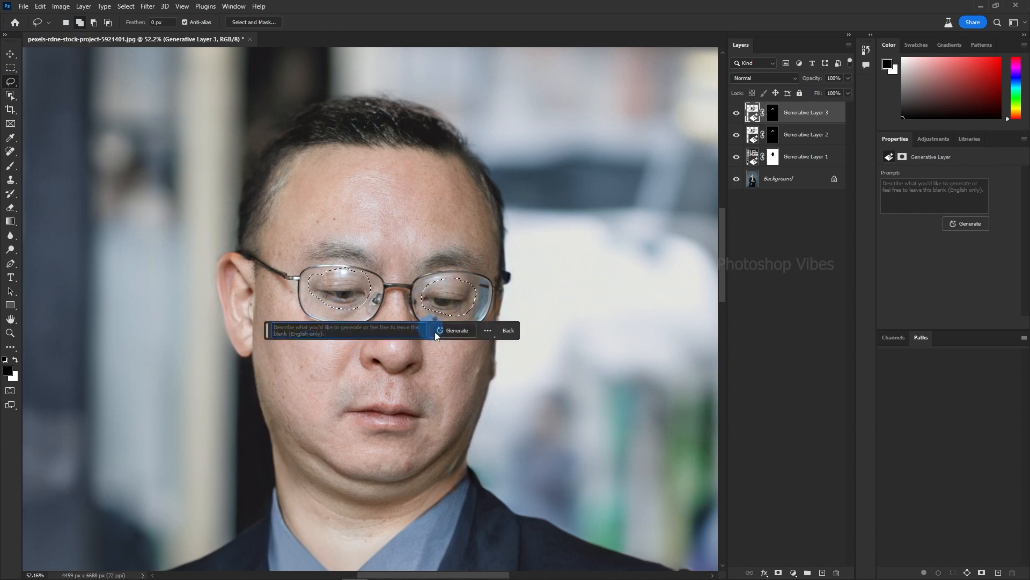
{"action": "left_click", "coordinate": [451, 330]}
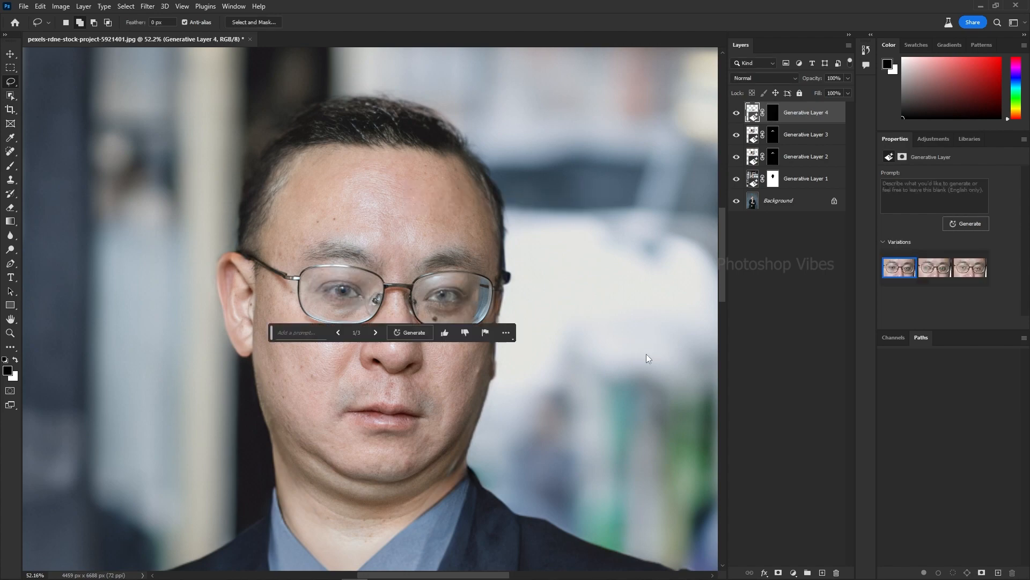
Move the Contextual Task Bar off the eyes, compare the generated eye variations and keep the first one.
{"action": "scroll", "coordinate": [426, 108], "scroll_direction": "up", "scroll_amount": 9}
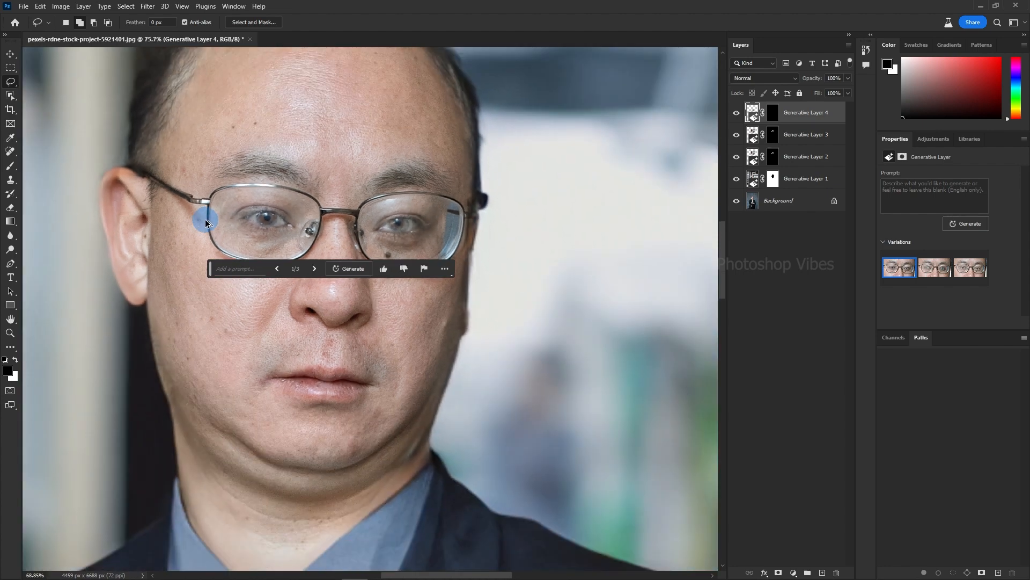
{"action": "scroll", "coordinate": [206, 219], "scroll_direction": "down", "scroll_amount": 10}
{"action": "left_click_drag", "start_coordinate": [238, 356], "coordinate": [316, 356]}
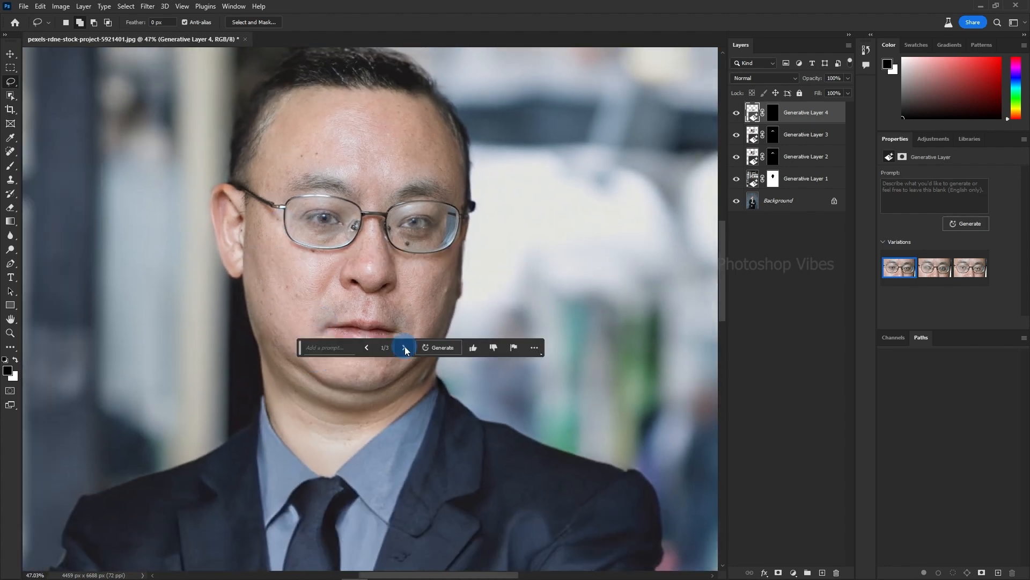
{"action": "left_click", "coordinate": [404, 347]}
{"action": "left_click", "coordinate": [404, 347]}
{"action": "left_click", "coordinate": [366, 348]}
{"action": "left_click", "coordinate": [367, 347]}
{"action": "scroll", "coordinate": [303, 268], "scroll_direction": "down", "scroll_amount": 6}
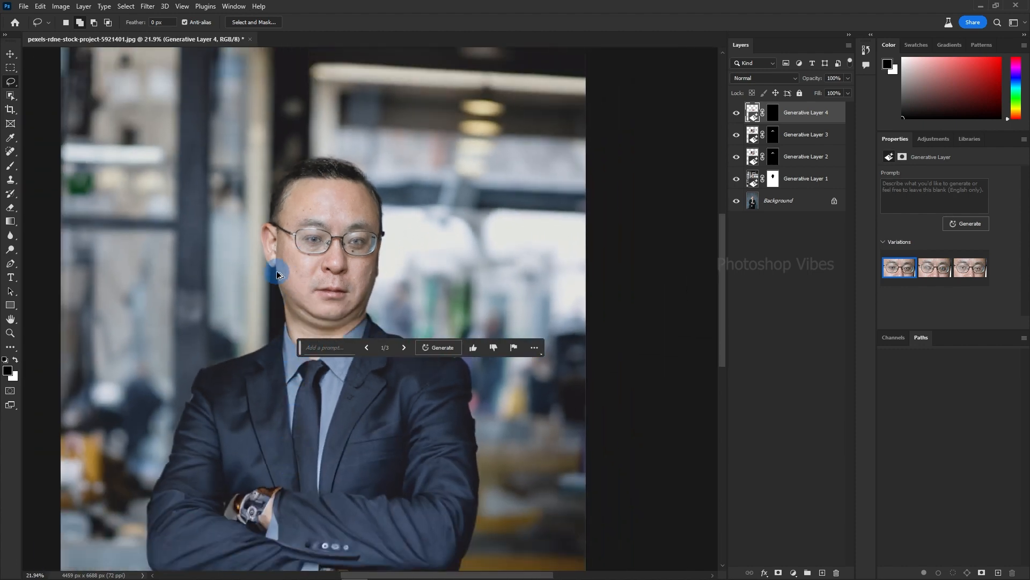
Lasso the moustache area above the man's upper lip and try to fill it with Generative Fill.
{"action": "scroll", "coordinate": [271, 267], "scroll_direction": "up", "scroll_amount": 5}
{"action": "left_click_drag", "start_coordinate": [333, 269], "coordinate": [272, 304]}
{"action": "key", "text": "ctrl+z"}
{"action": "left_click", "coordinate": [244, 336]}
{"action": "left_click", "coordinate": [394, 337]}
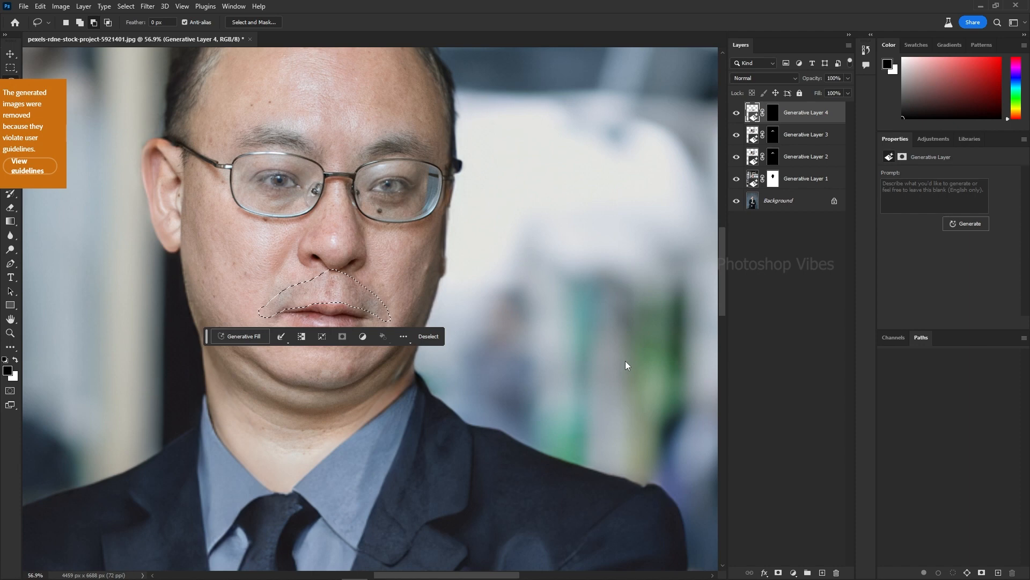
{"action": "left_click", "coordinate": [483, 215]}
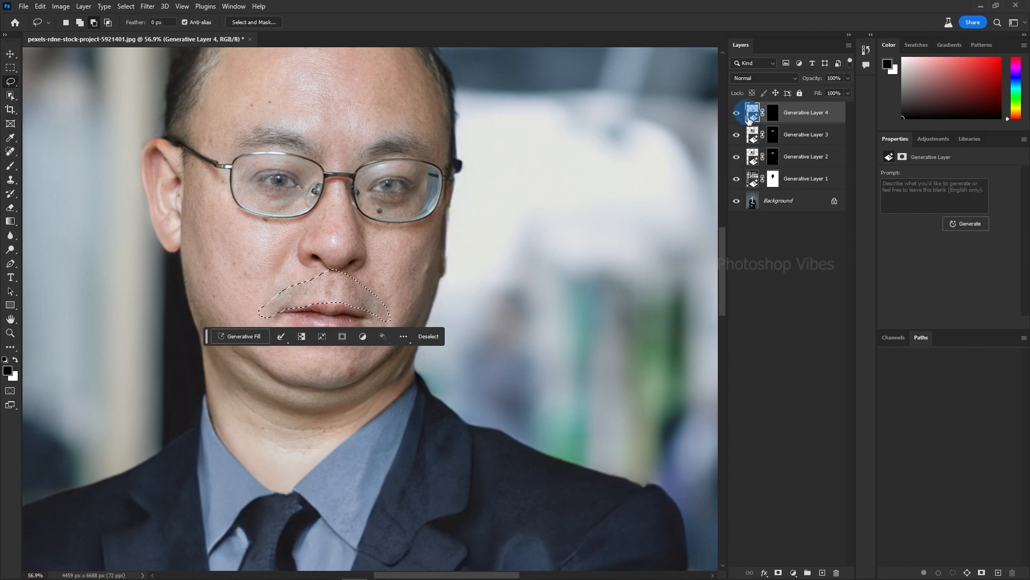
Make the Background layer active and try Generative Fill again on the moustache selection.
{"action": "left_click", "coordinate": [768, 203]}
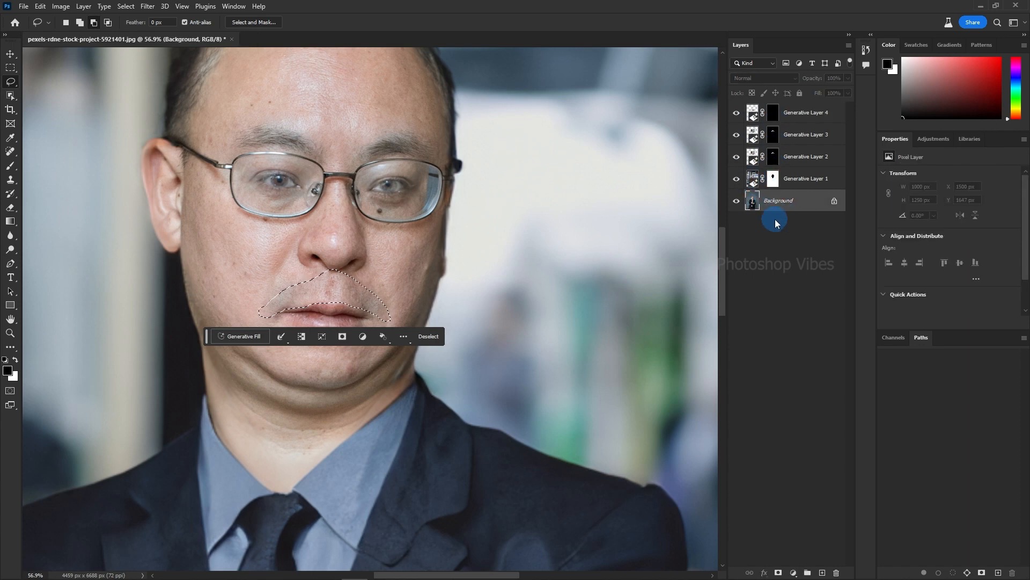
{"action": "left_click", "coordinate": [243, 337]}
{"action": "left_click", "coordinate": [365, 343]}
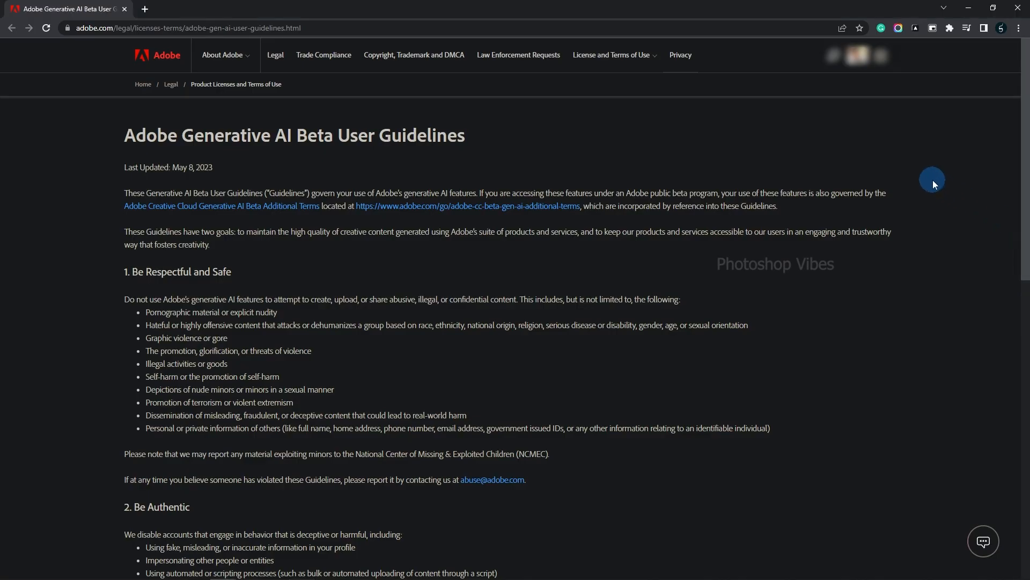
Switch to the browser and look through the Adobe Generative AI Beta User Guidelines page.
{"action": "scroll", "coordinate": [933, 182], "scroll_direction": "down", "scroll_amount": 6}
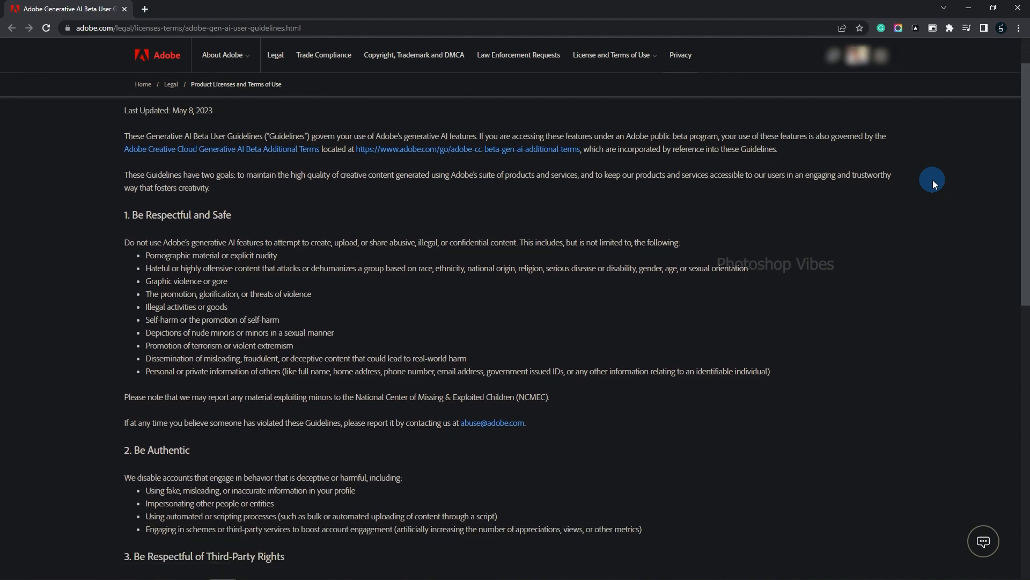
{"action": "scroll", "coordinate": [932, 184], "scroll_direction": "down", "scroll_amount": 6}
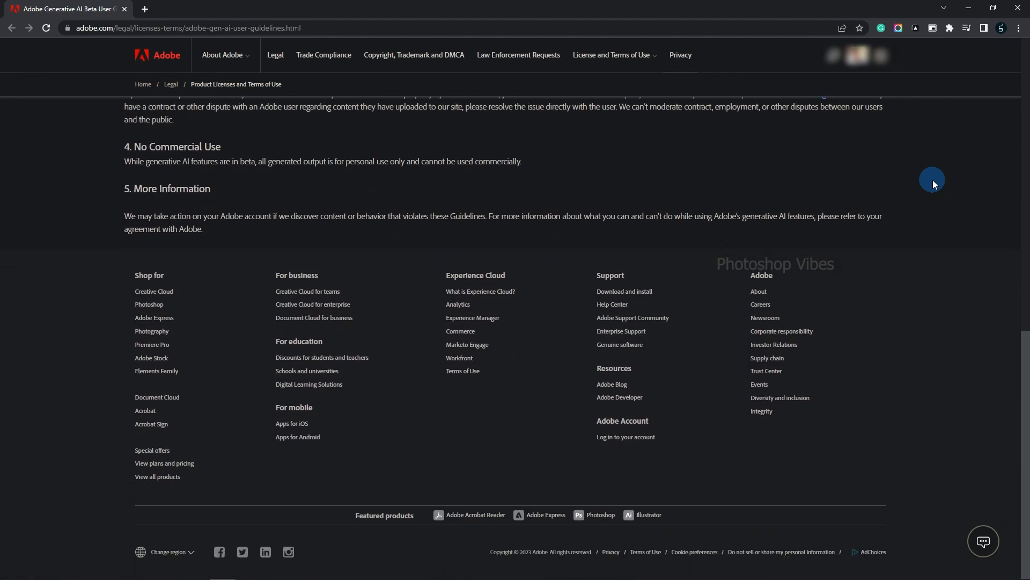
{"action": "scroll", "coordinate": [933, 179], "scroll_direction": "up", "scroll_amount": 15}
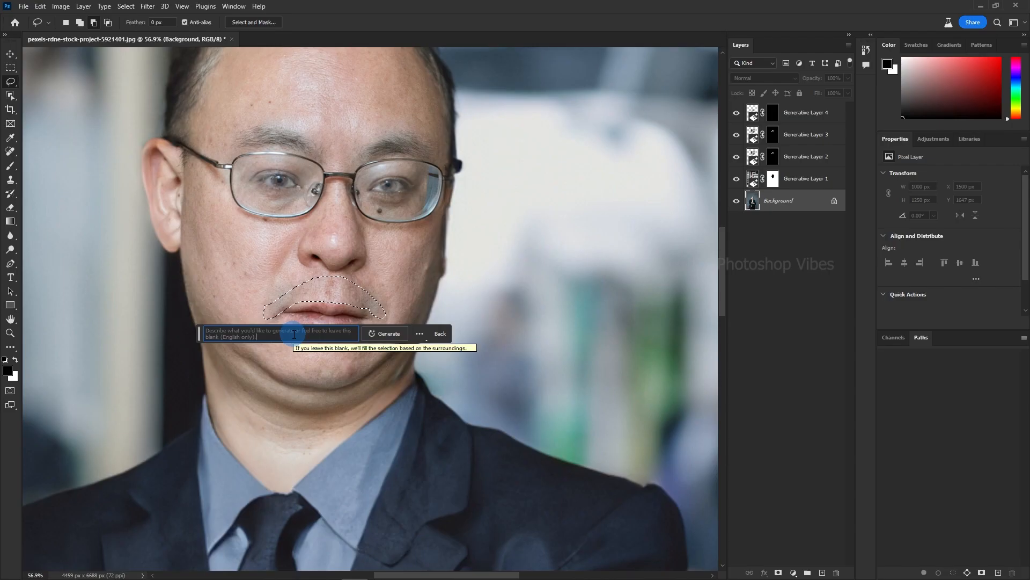
Try filling the upper-lip selection using Generative Fill with the prompt "Moustache", preview another variation, and undo the fill.
{"action": "left_click", "coordinate": [294, 334]}
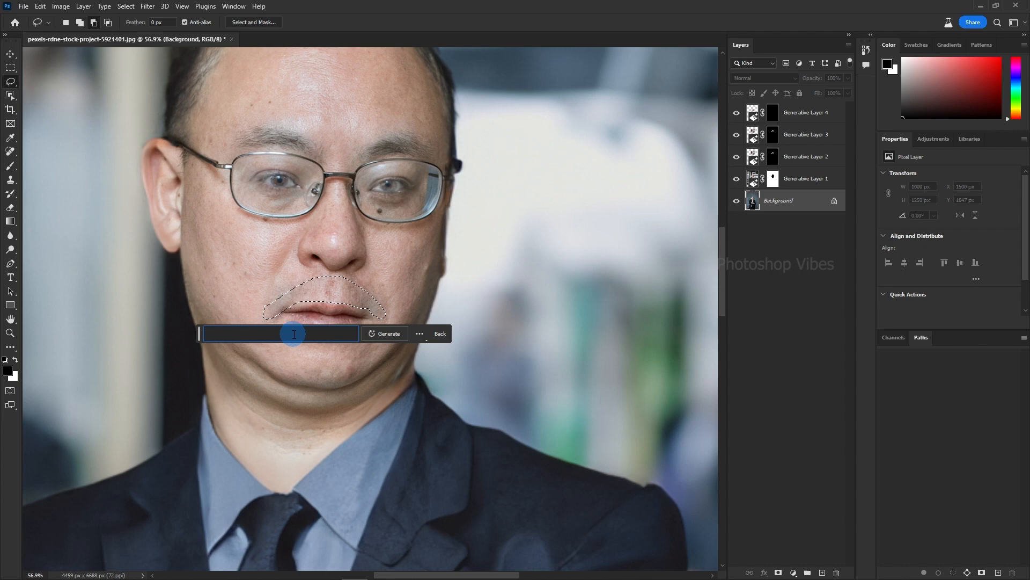
{"action": "type", "text": "Moustache"}
{"action": "key", "text": "Return"}
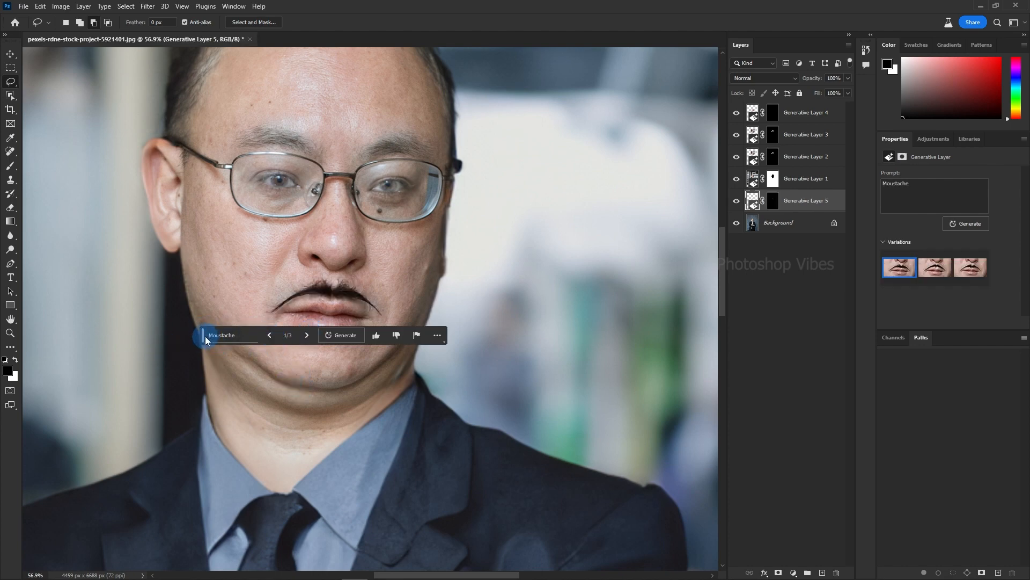
{"action": "left_click_drag", "start_coordinate": [205, 335], "coordinate": [237, 445]}
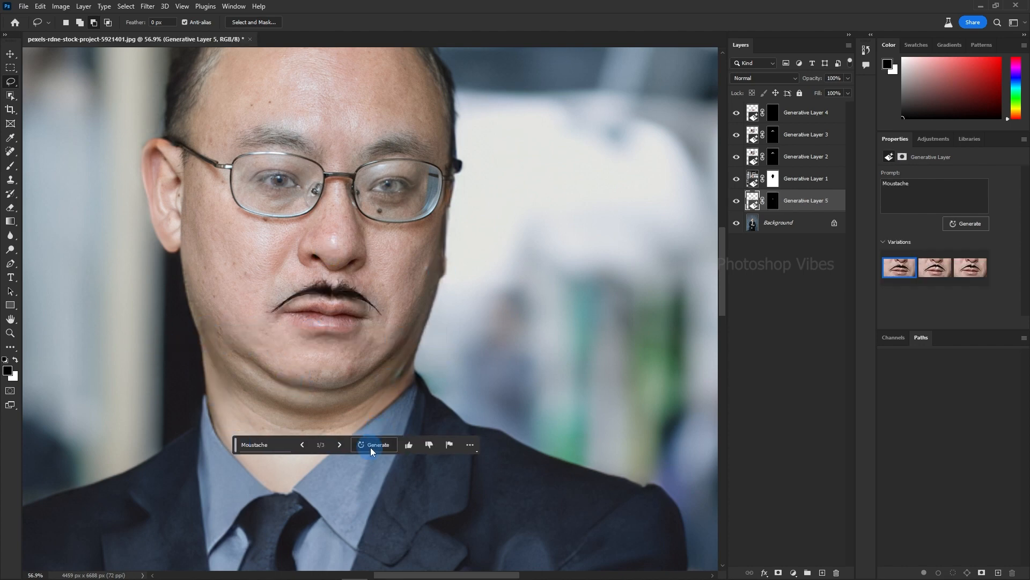
{"action": "left_click", "coordinate": [339, 444]}
{"action": "left_click", "coordinate": [340, 445]}
{"action": "scroll", "coordinate": [398, 340], "scroll_direction": "down", "scroll_amount": 3}
{"action": "key", "text": "ctrl+z"}
{"action": "key", "text": "ctrl+z"}
{"action": "key", "text": "ctrl+z"}
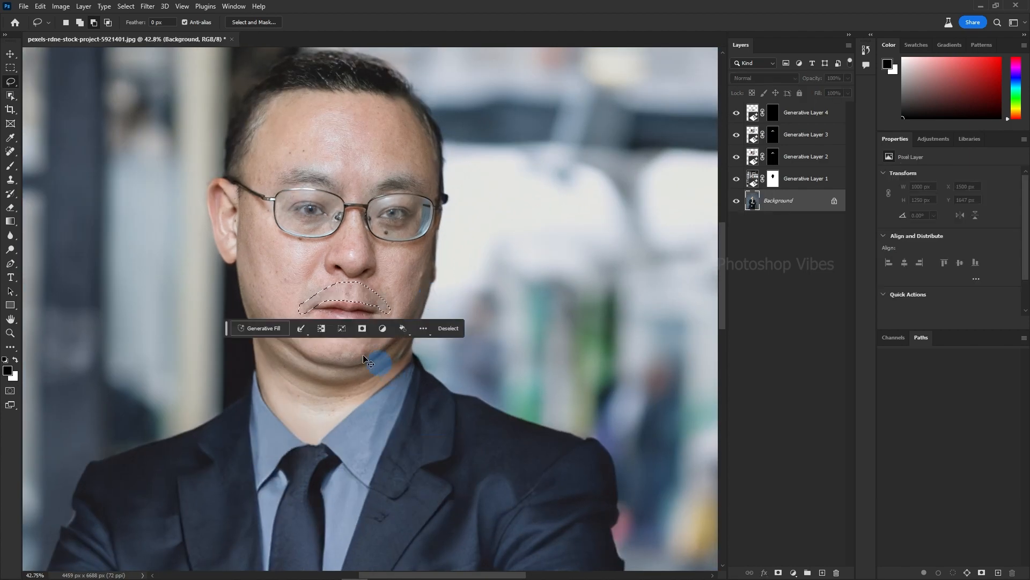
Extend the upper-lip selection, fill it using Generative Fill with the prompt "full moustache", and keep the first variation.
{"action": "left_click_drag", "start_coordinate": [303, 303], "coordinate": [356, 276]}
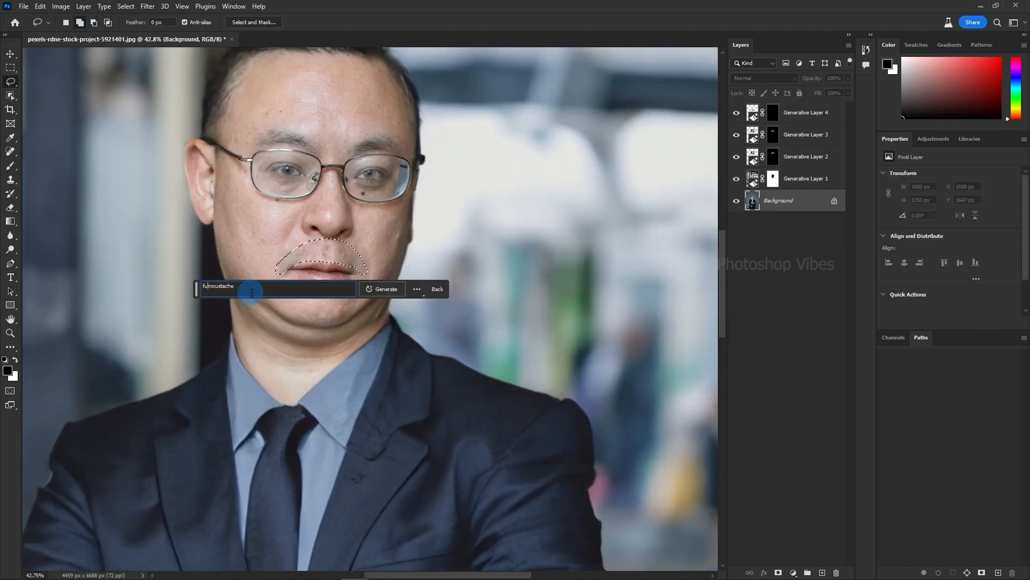
{"action": "left_click", "coordinate": [381, 288]}
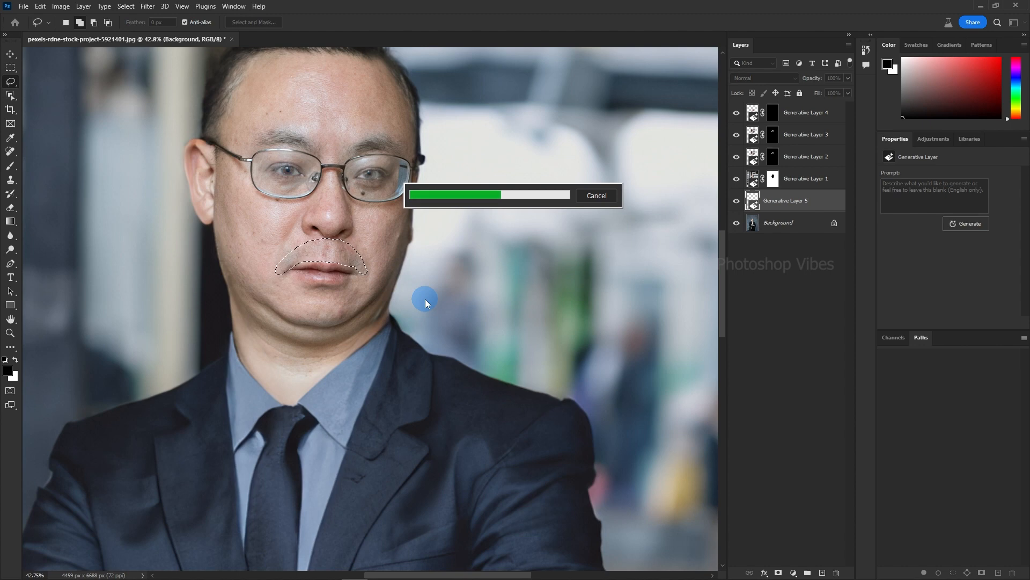
{"action": "left_click", "coordinate": [315, 366]}
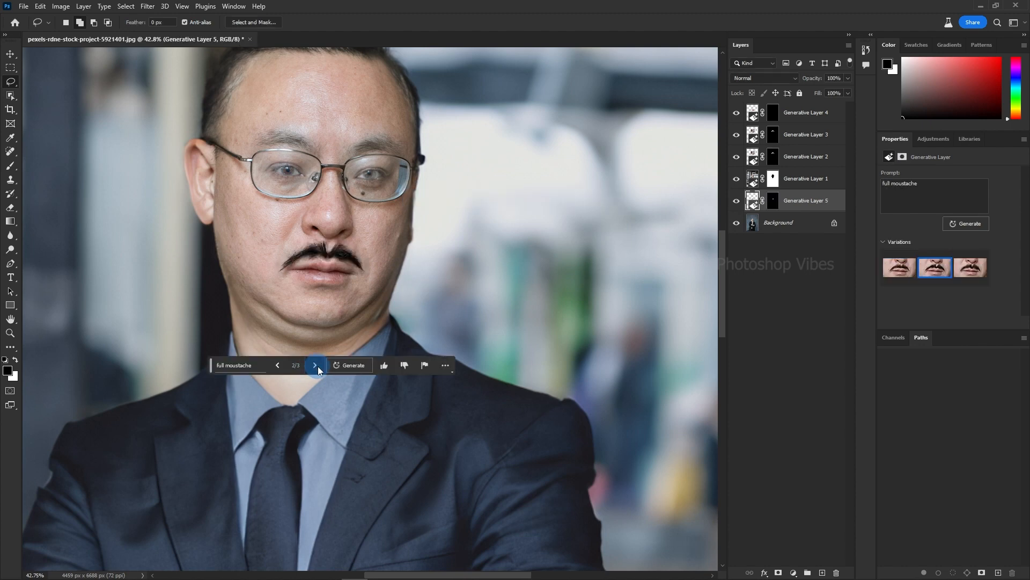
{"action": "left_click", "coordinate": [317, 366]}
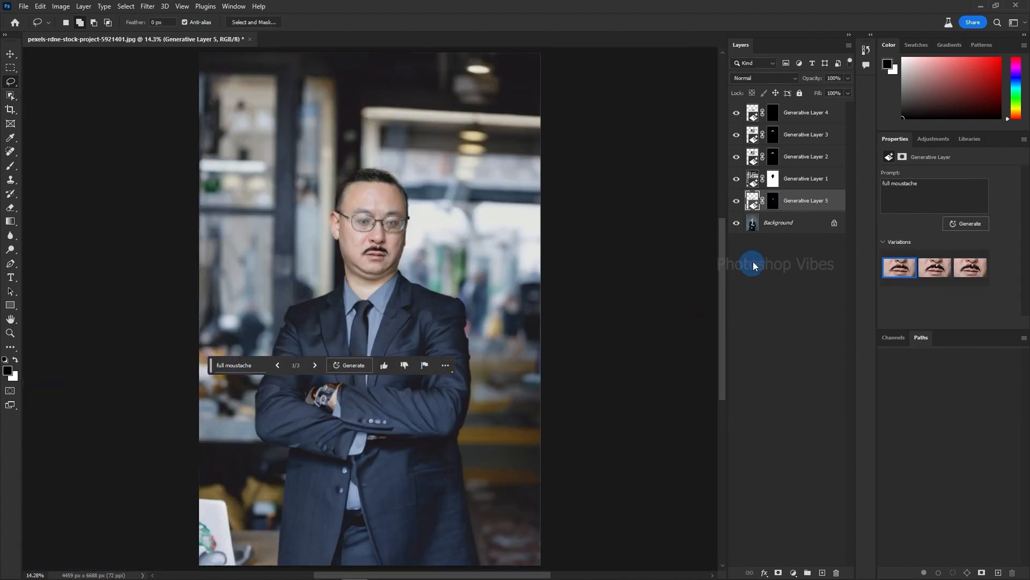
Compare the edited portrait with the original by toggling all layers above the Background, and hide the moustache layer.
{"action": "left_click", "coordinate": [751, 222]}
{"action": "left_click", "coordinate": [737, 223], "text": "alt"}
{"action": "left_click", "coordinate": [737, 222], "text": "alt"}
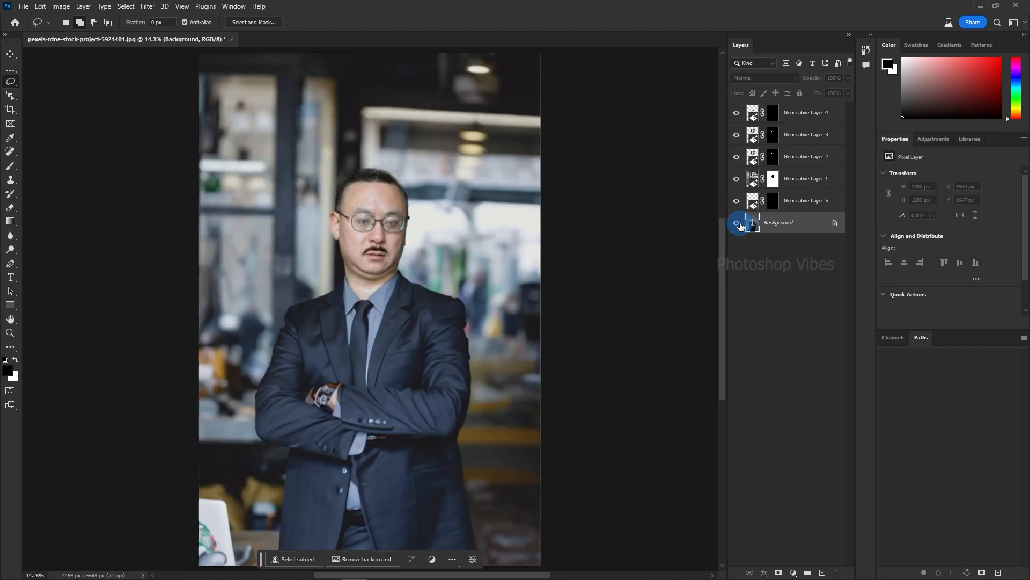
{"action": "left_click", "coordinate": [737, 223], "text": "alt"}
{"action": "left_click", "coordinate": [737, 222], "text": "alt"}
{"action": "left_click", "coordinate": [737, 223], "text": "alt"}
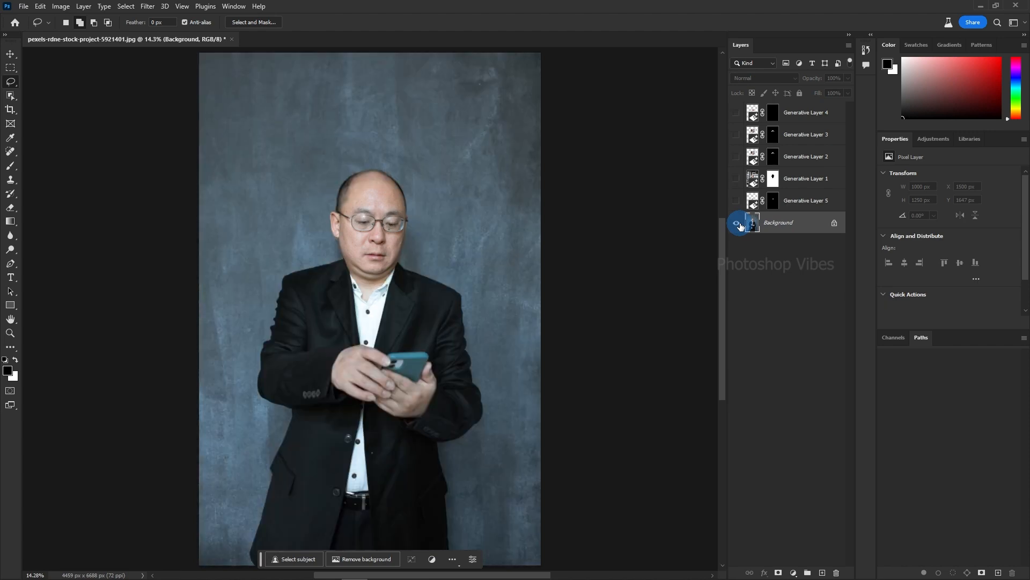
{"action": "left_click", "coordinate": [737, 223], "text": "alt"}
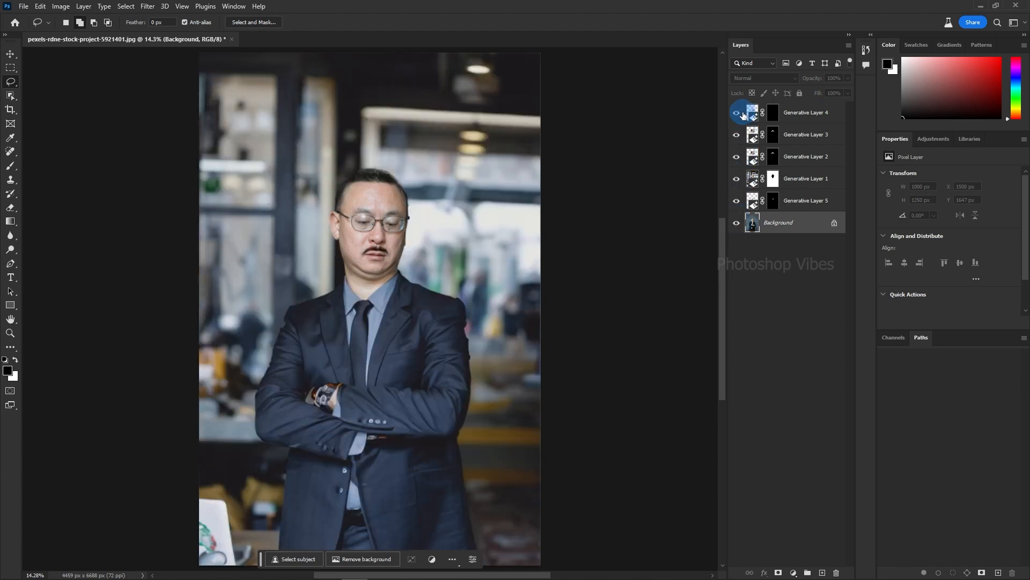
{"action": "left_click", "coordinate": [737, 200]}
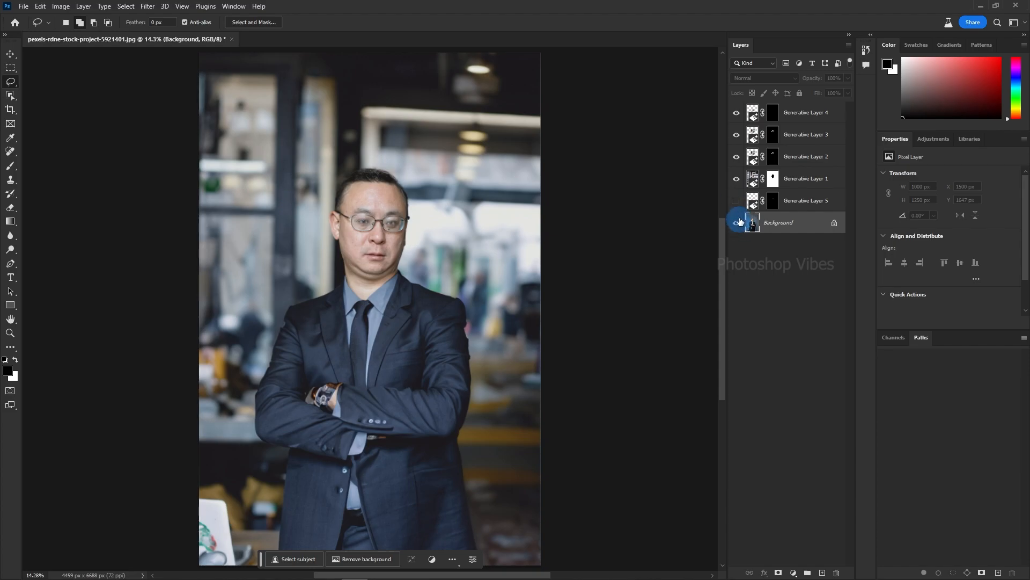